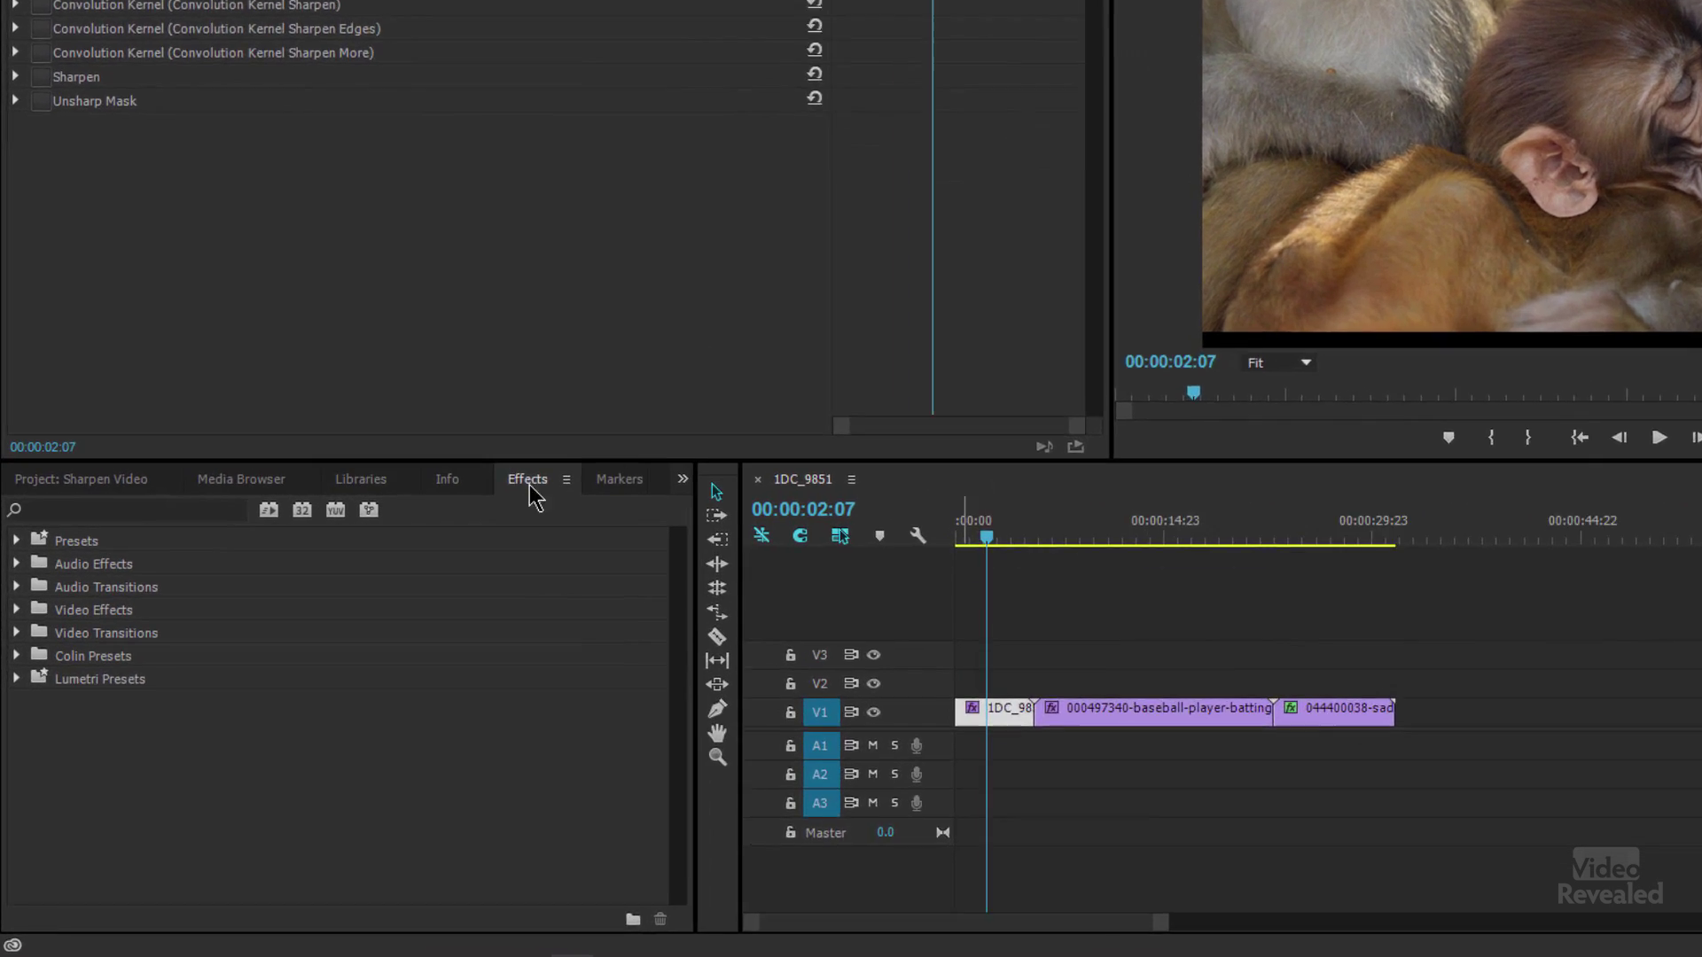
# Filter the Effects panel with 'sharpe' and scroll down to the Blur & Sharpen results
pyautogui.click(161, 511)
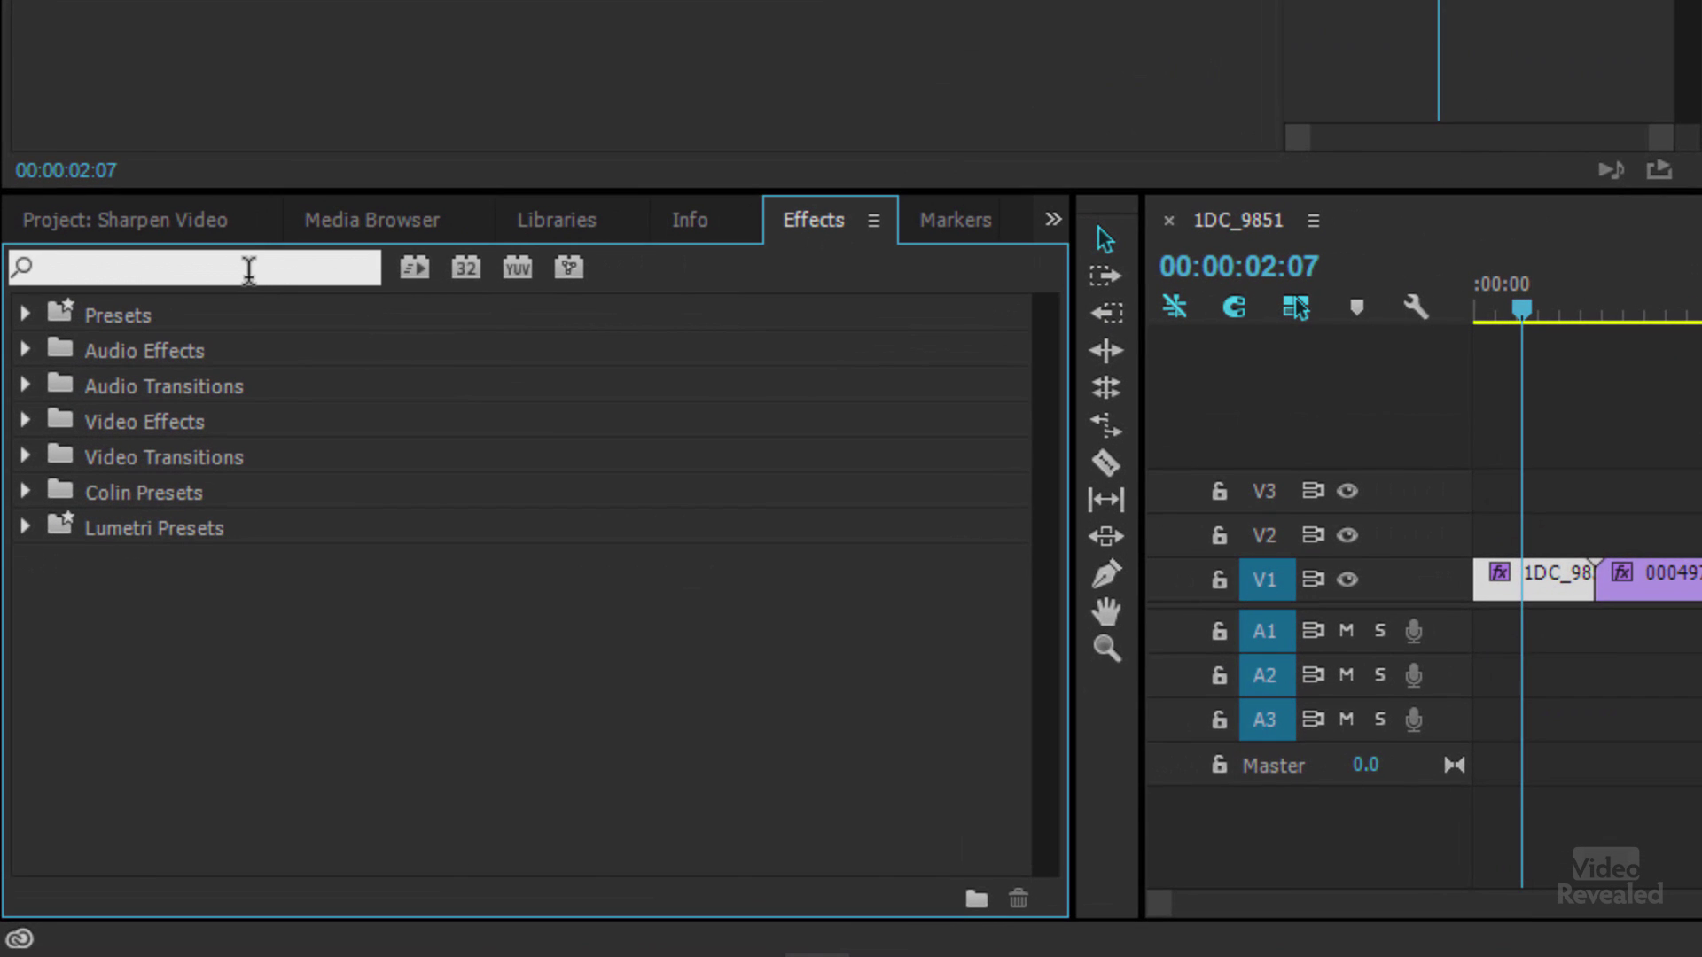
pyautogui.write('sharpen')
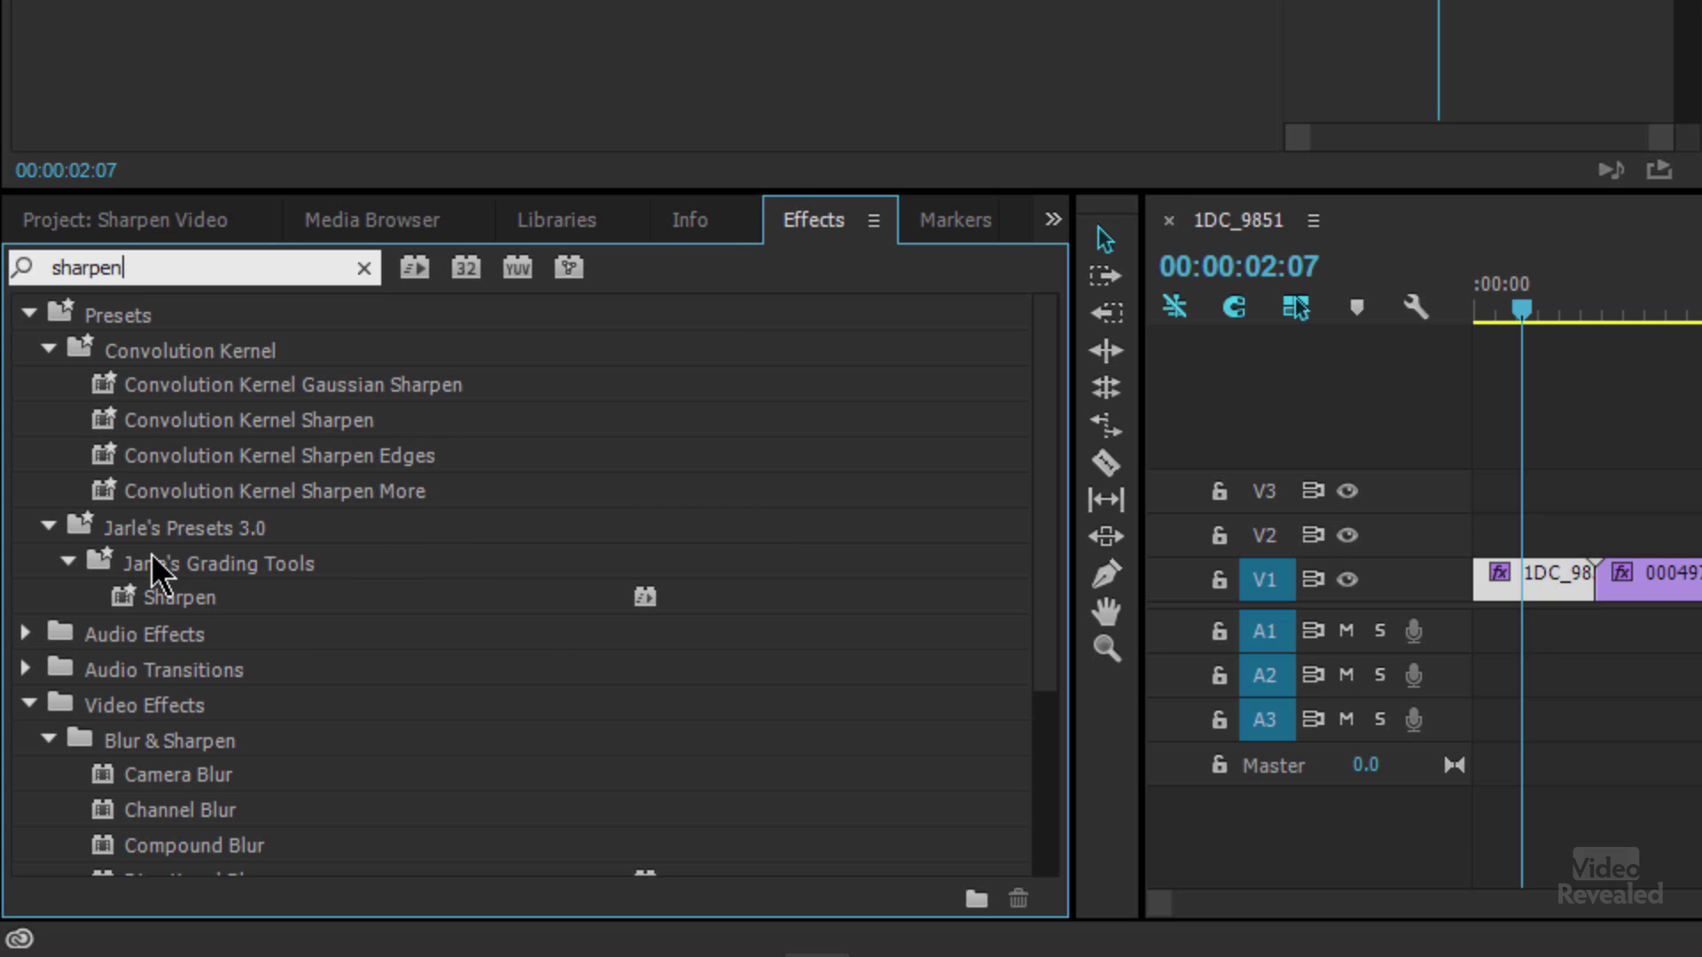
pyautogui.click(43, 530)
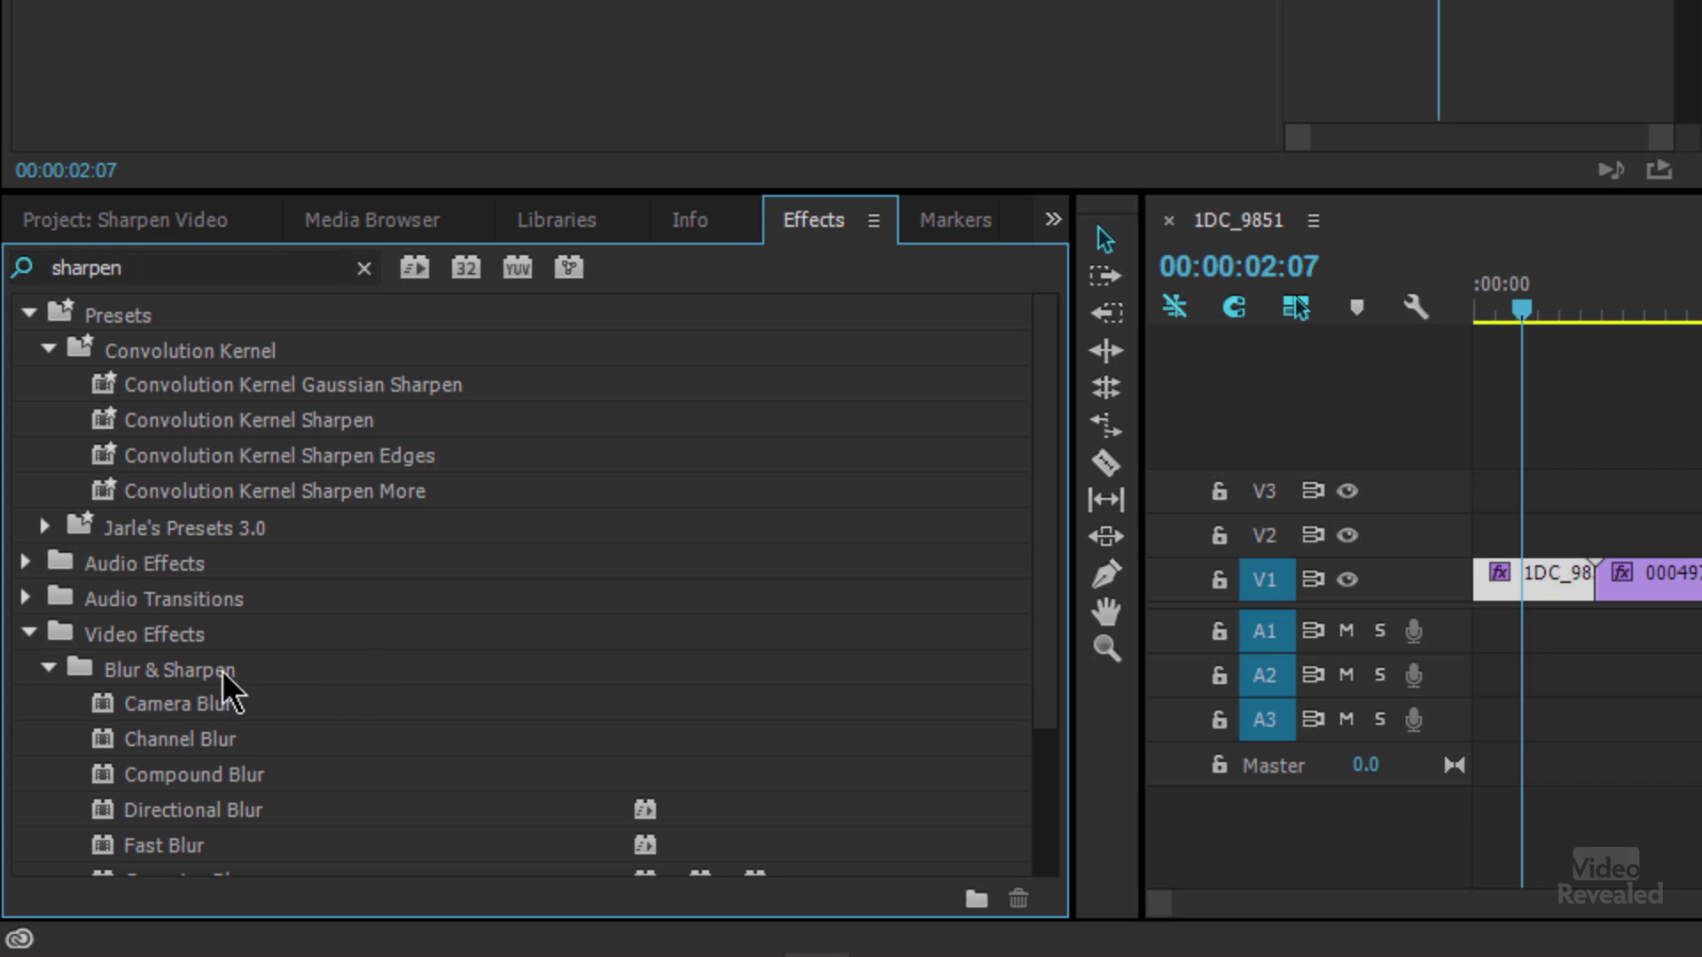
pyautogui.scroll(-5, 311, 651)
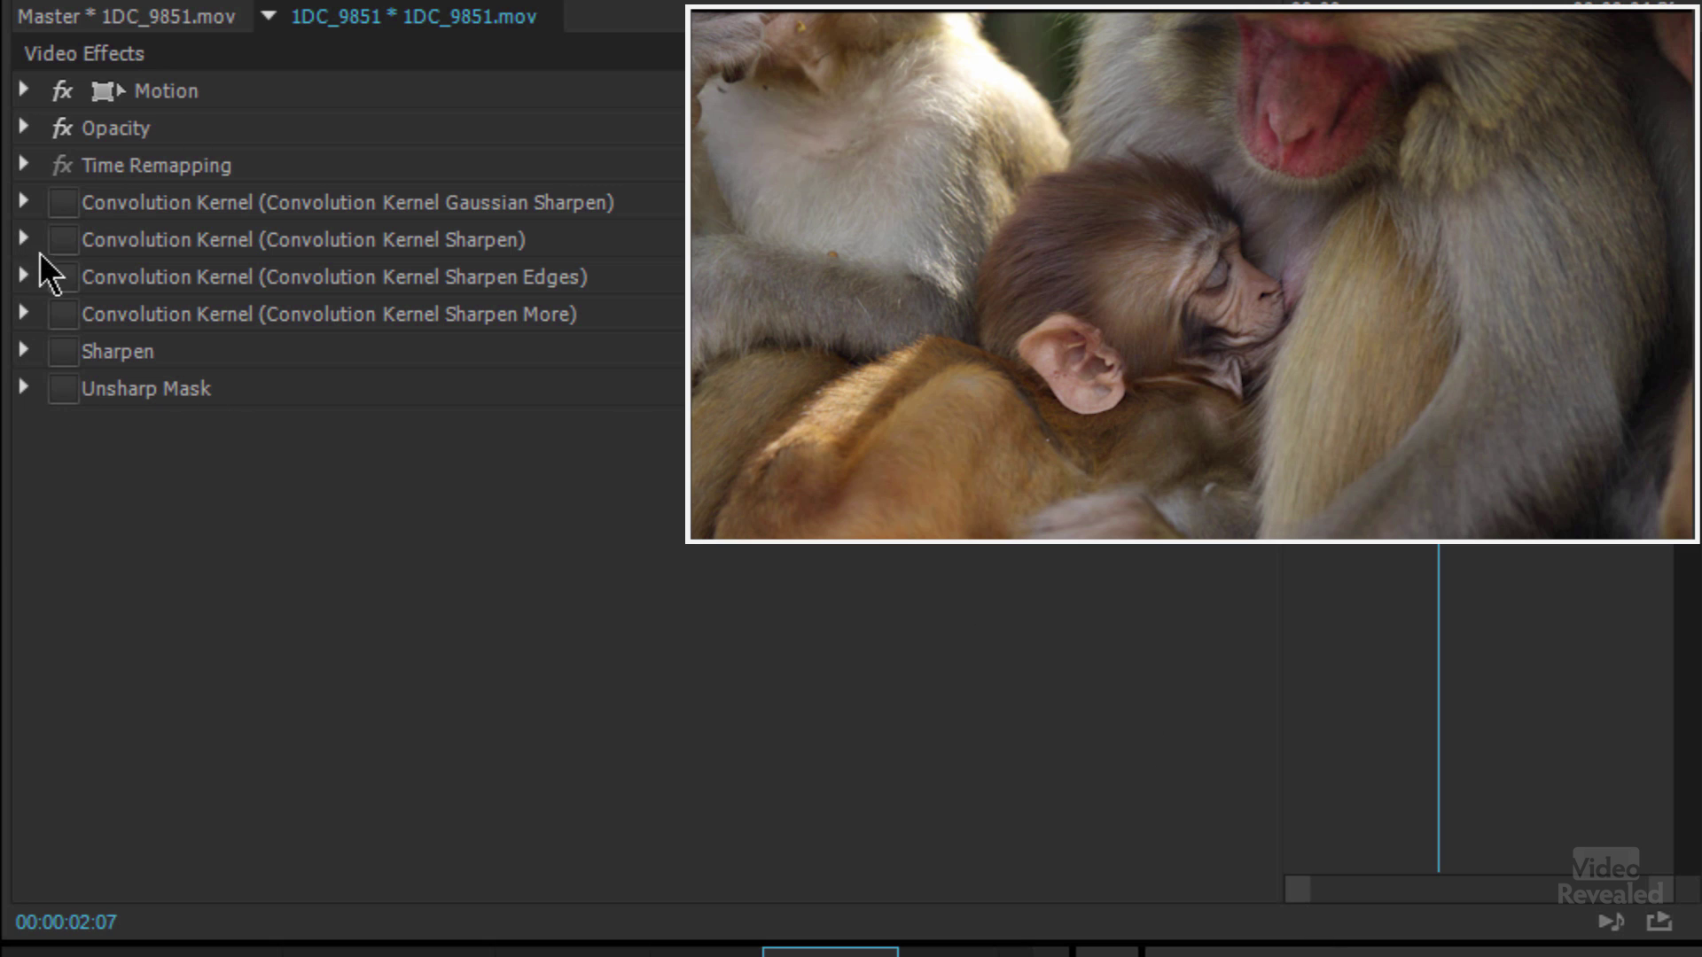
# Enable Convolution Kernel Gaussian Sharpen, compare it off and on, and inspect its kernel values
pyautogui.click(57, 206)
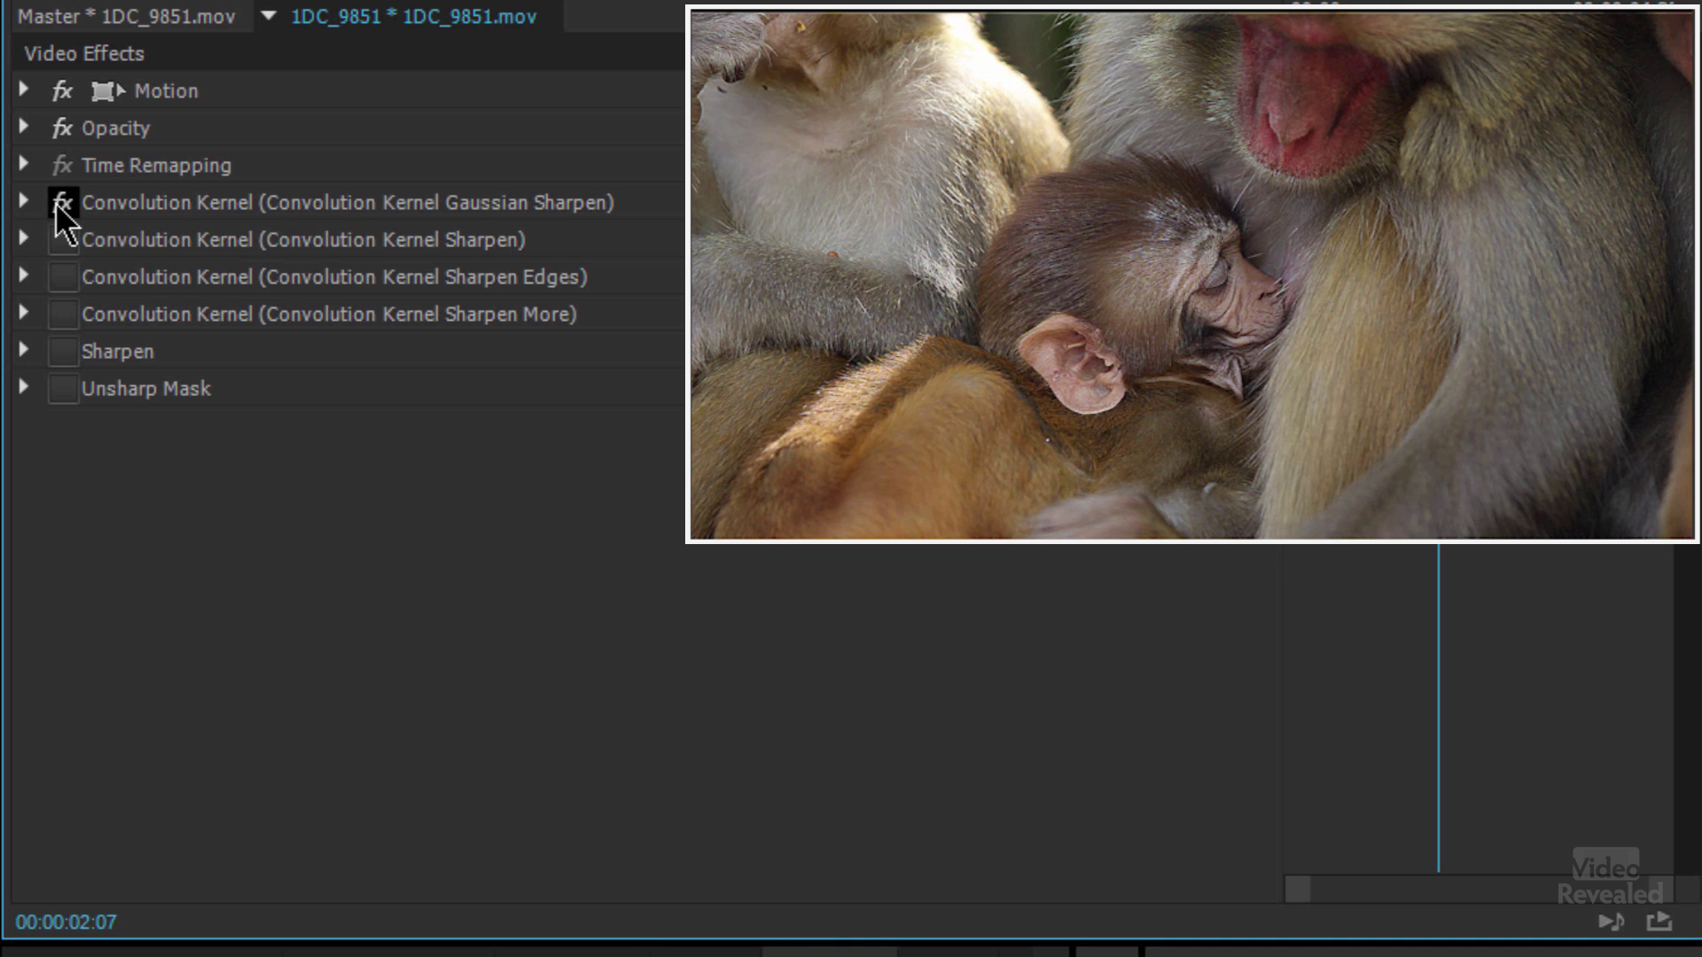
pyautogui.click(62, 203)
pyautogui.click(58, 204)
pyautogui.click(24, 202)
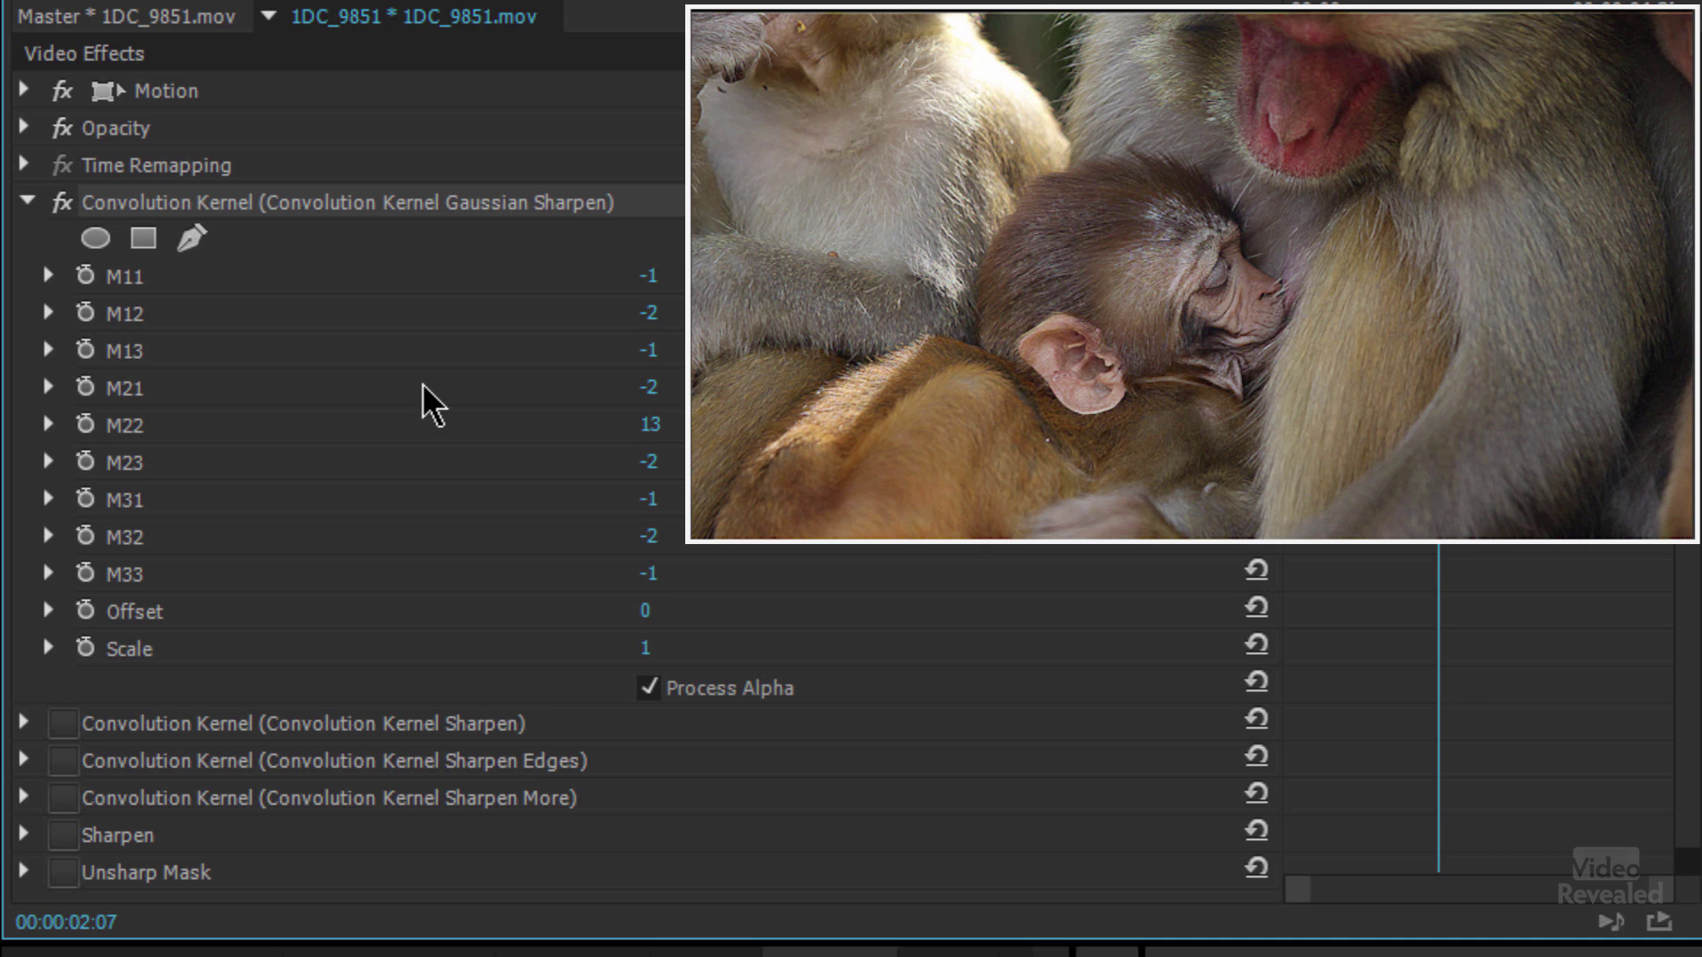
pyautogui.click(26, 202)
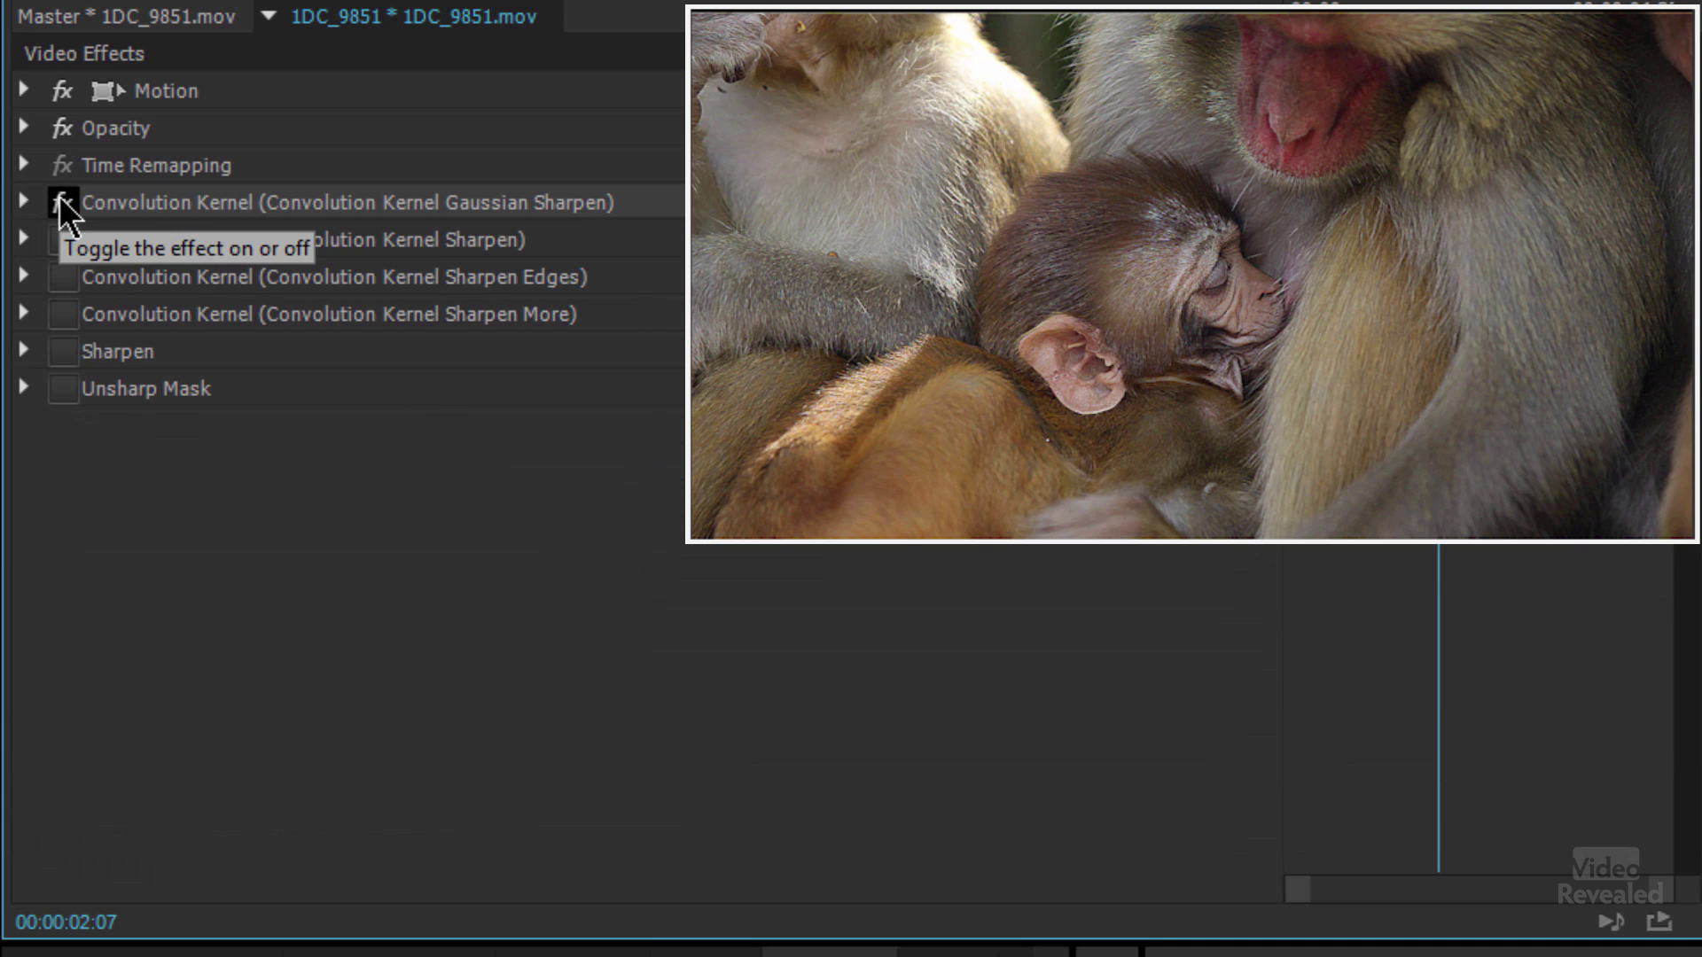
# Turn off Gaussian Sharpen and compare Convolution Kernel Sharpen on and off before disabling it
pyautogui.click(59, 197)
pyautogui.click(62, 239)
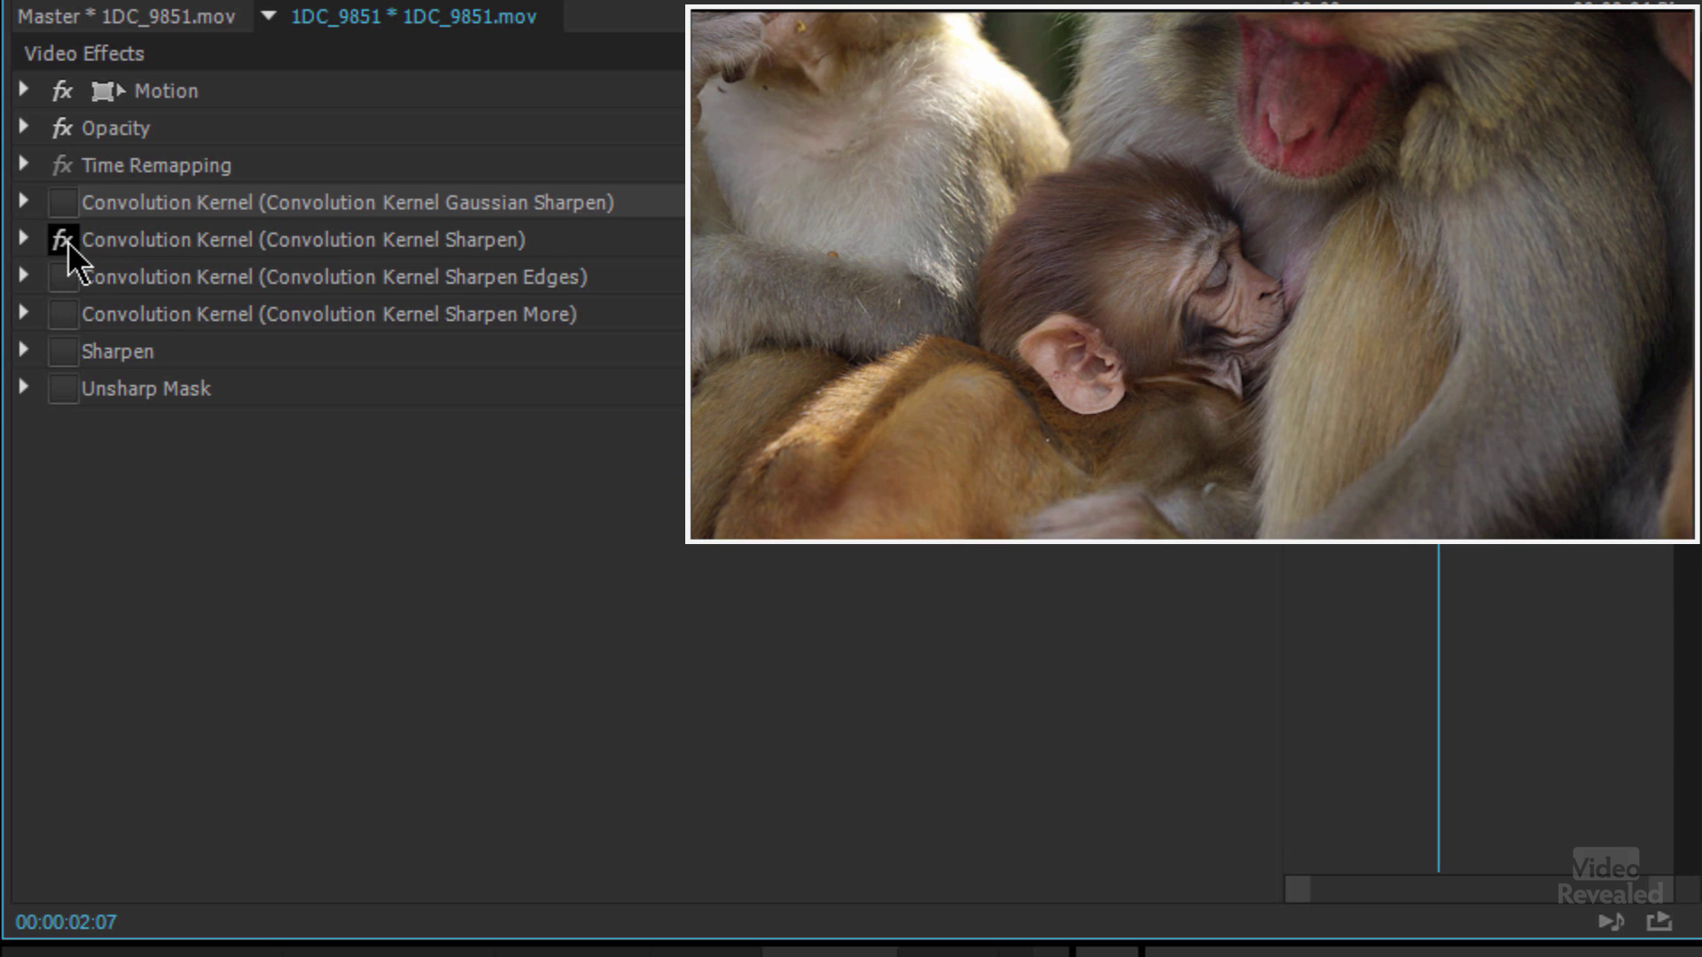
pyautogui.click(62, 241)
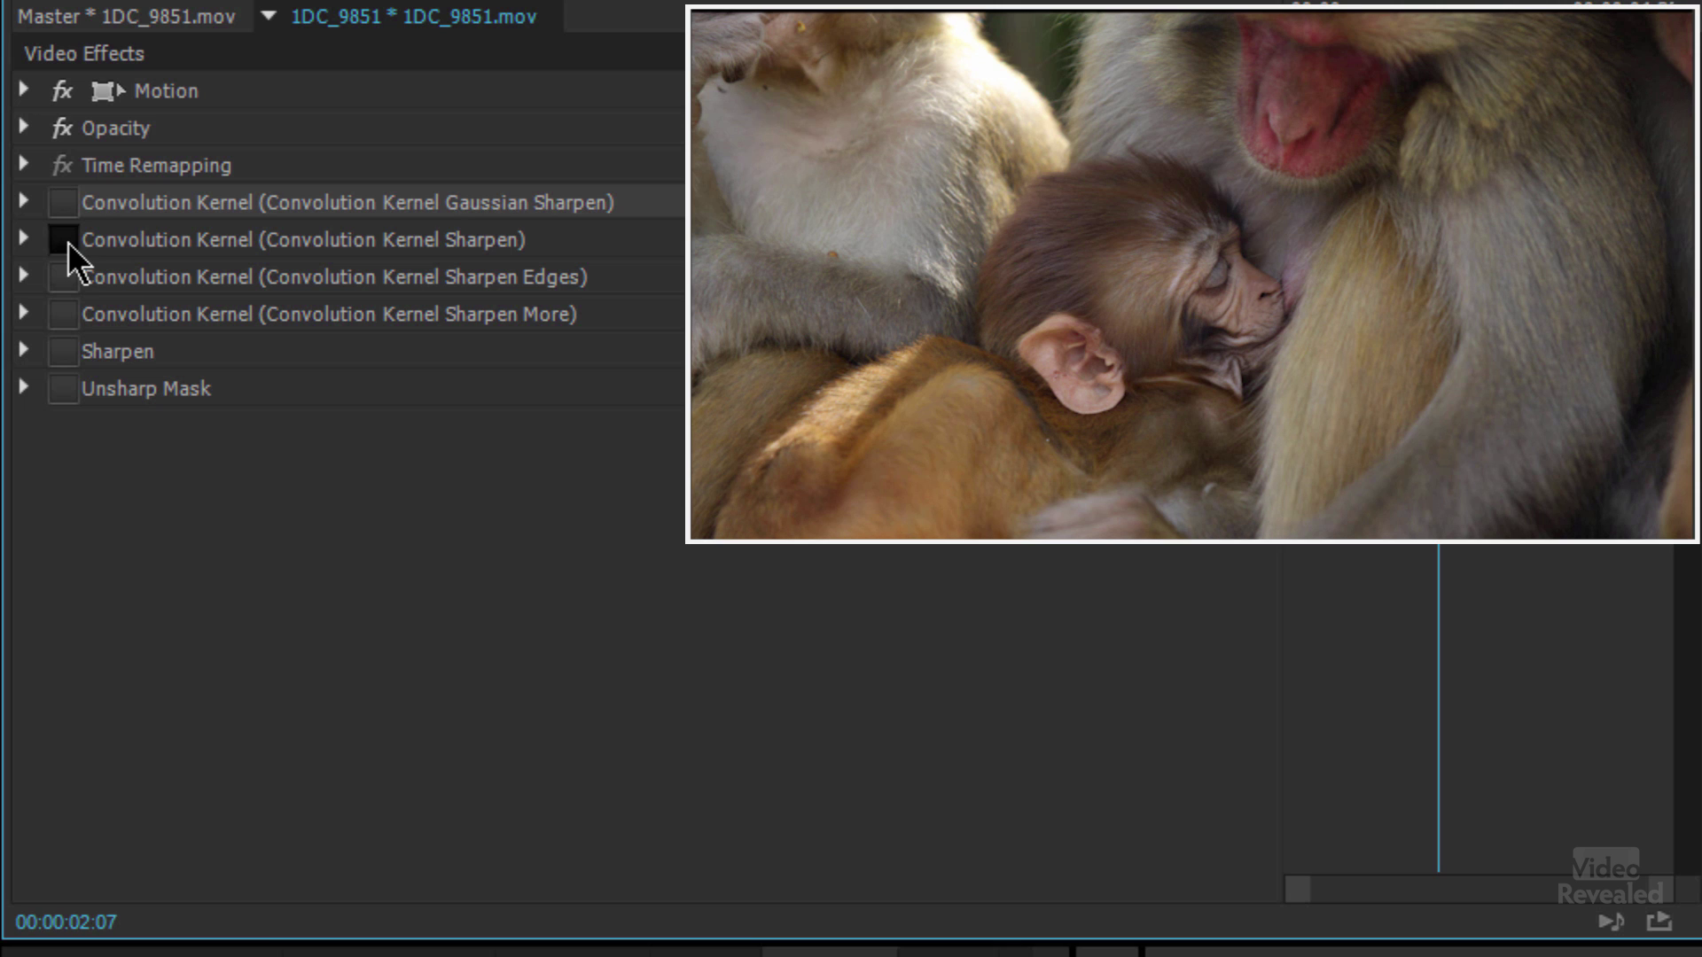
pyautogui.click(62, 241)
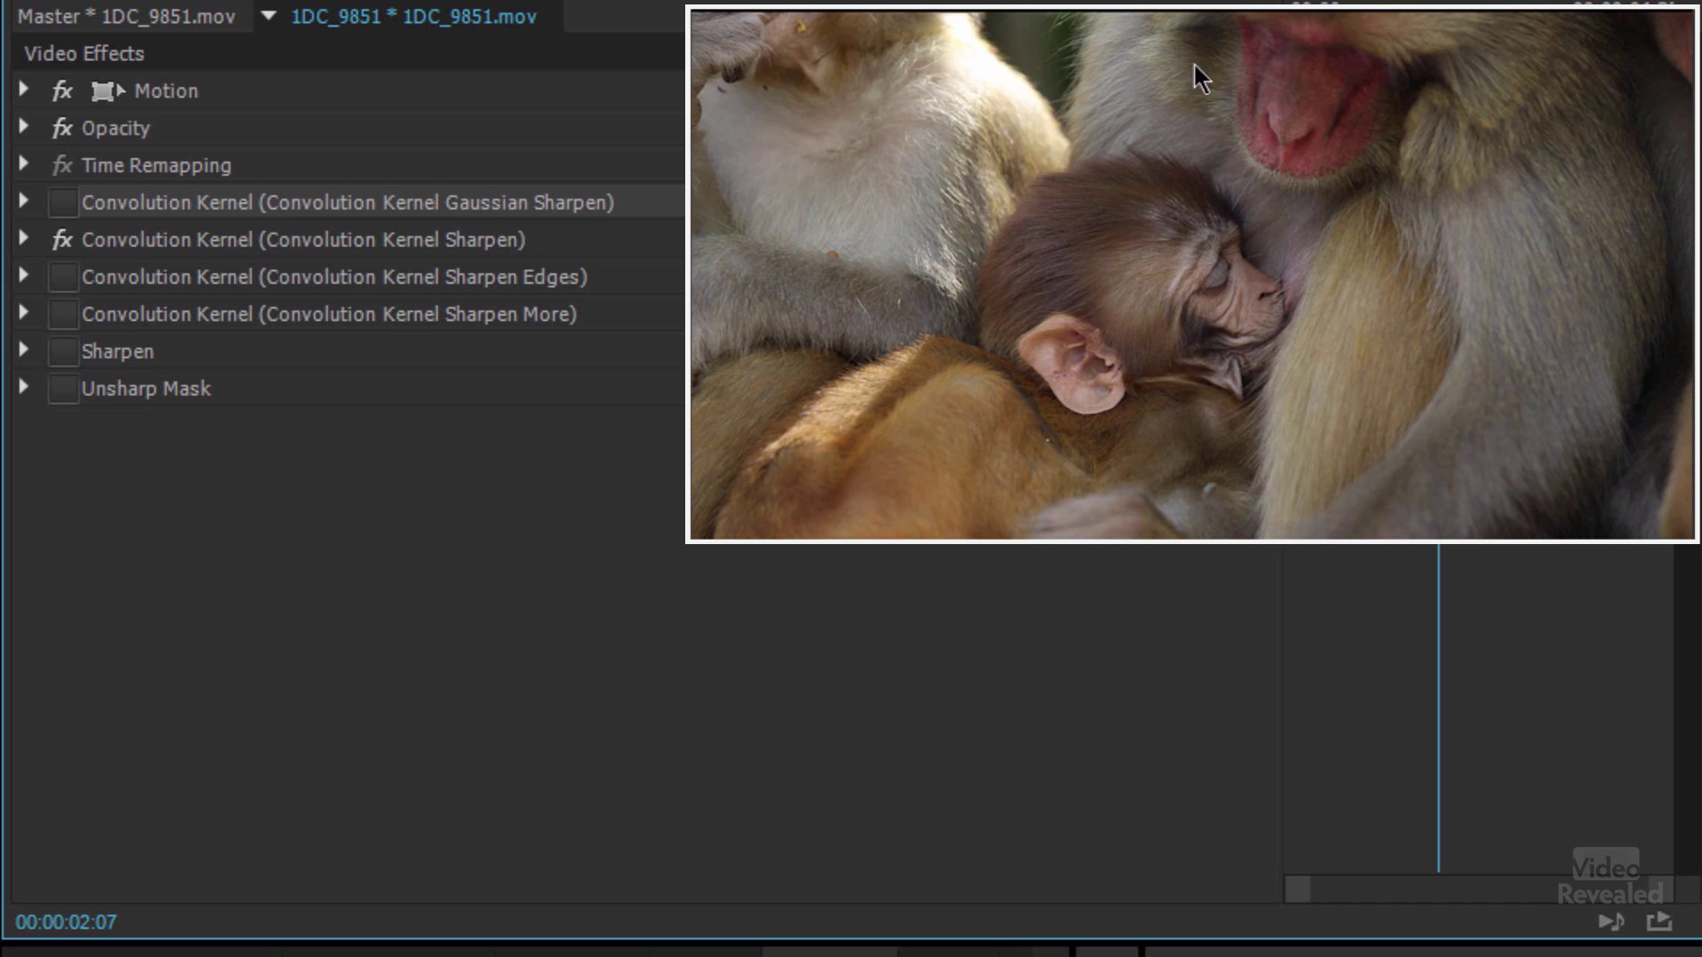
pyautogui.click(63, 241)
pyautogui.click(62, 241)
pyautogui.click(62, 241)
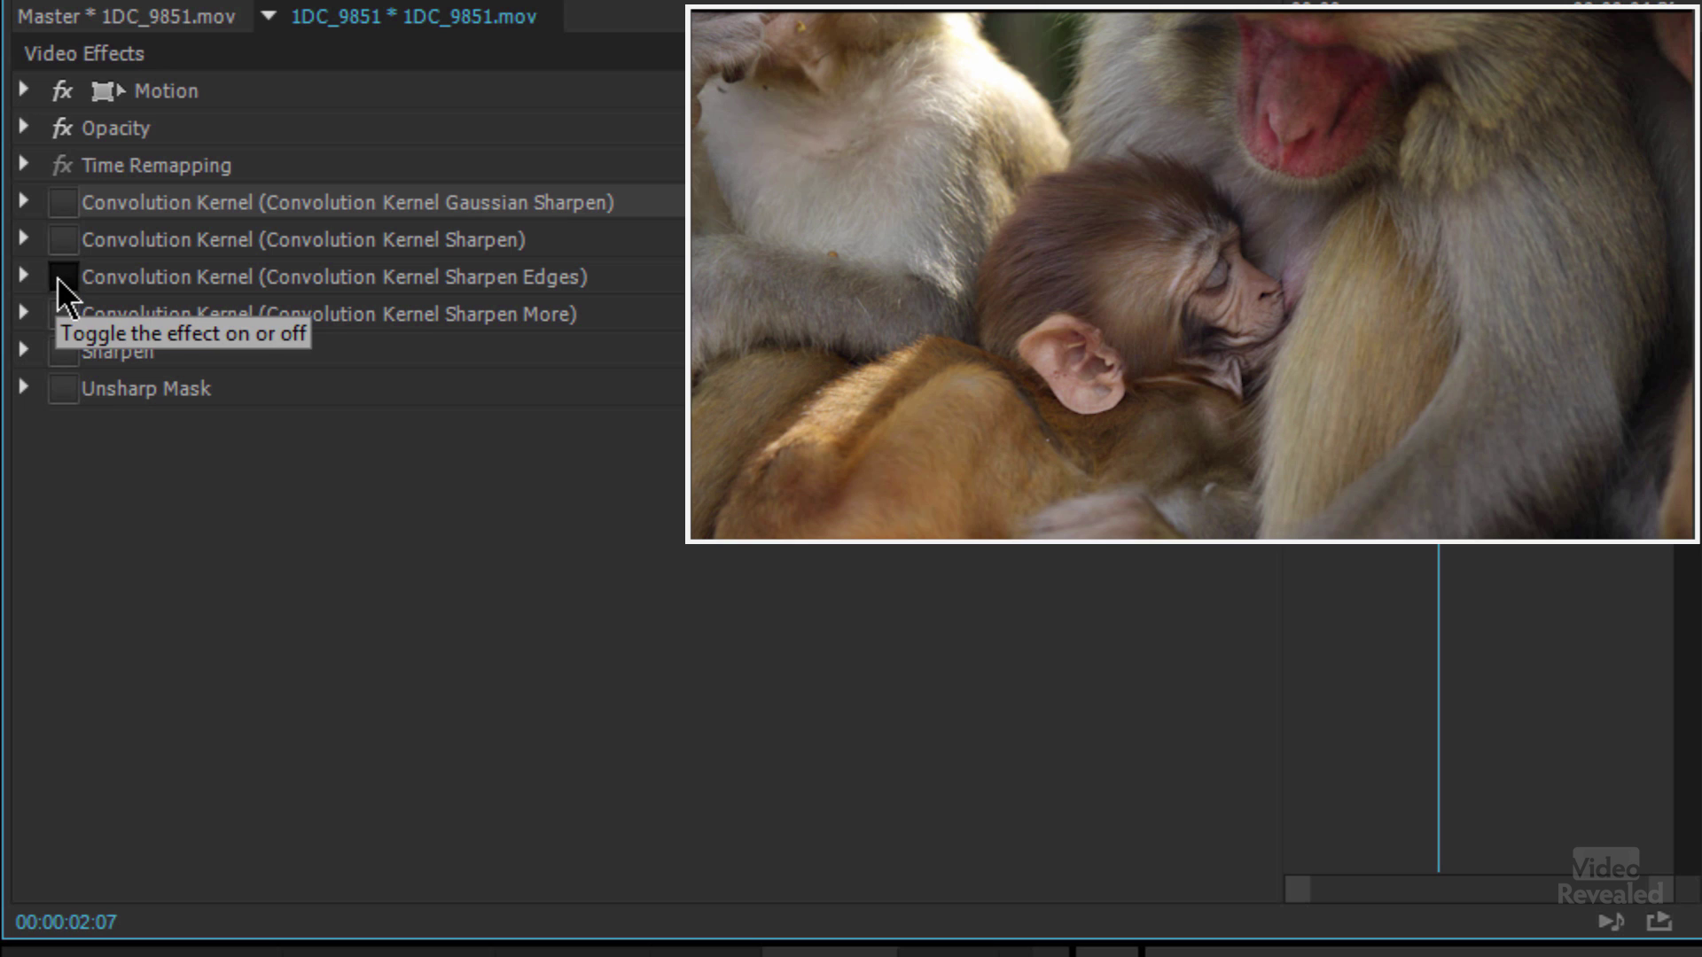
# Try the Sharpen Edges kernel, then switch to the Sharpen More kernel instead
pyautogui.click(59, 278)
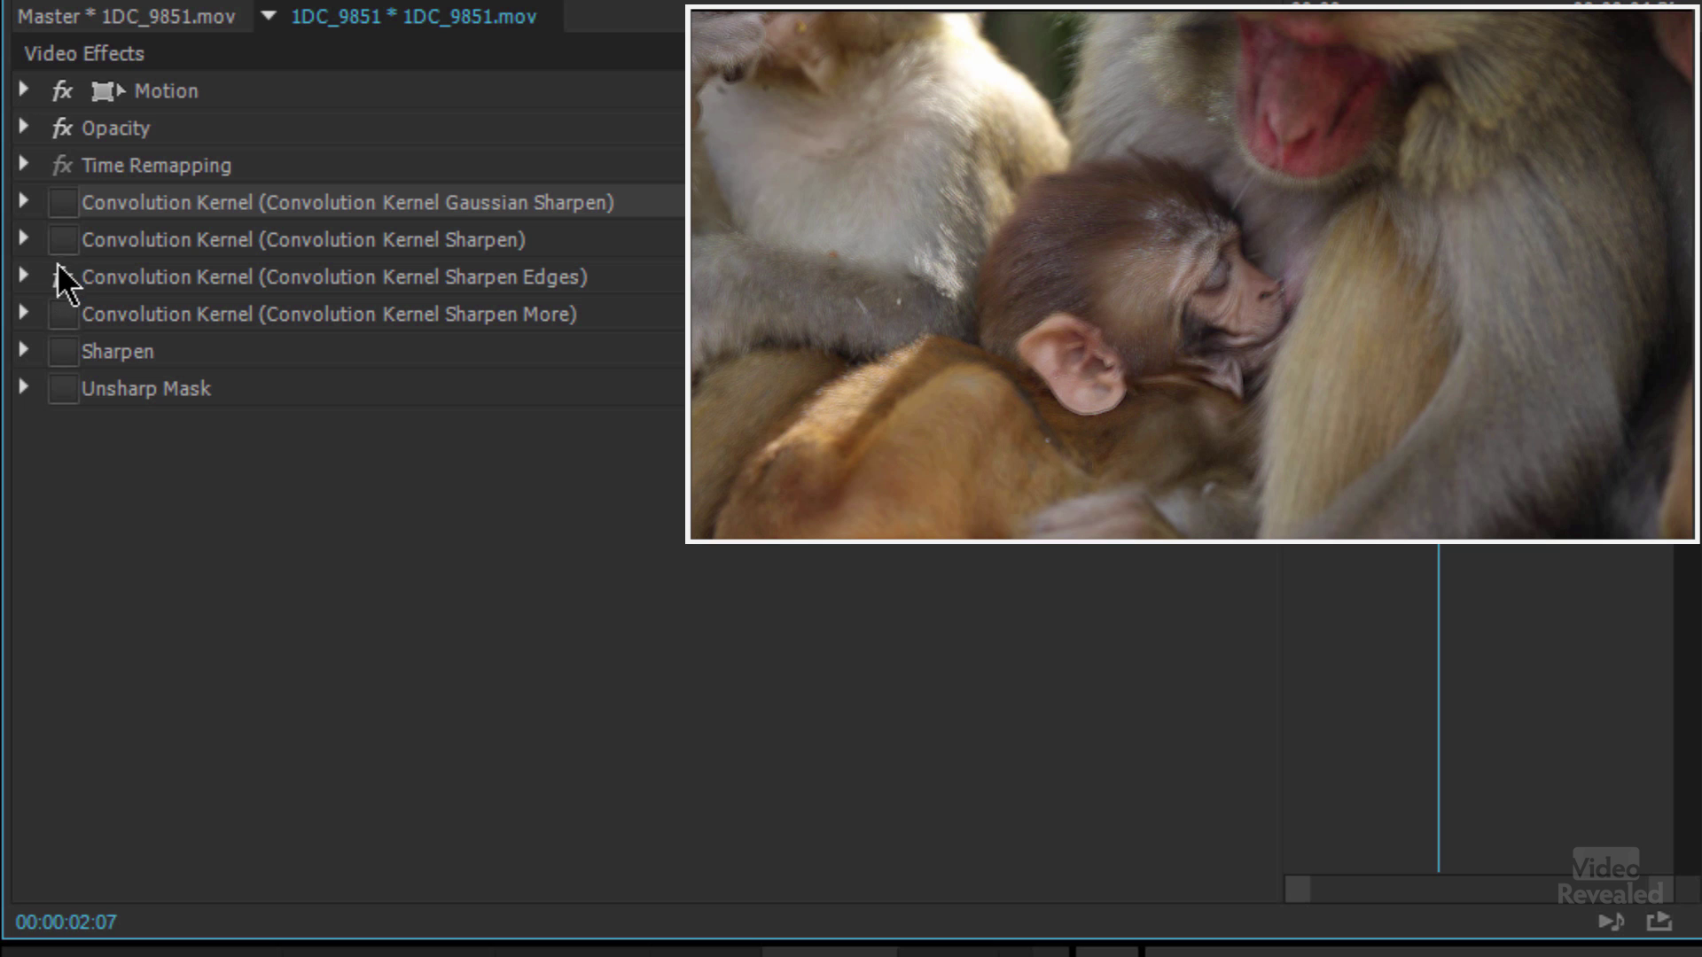
pyautogui.click(62, 286)
pyautogui.click(62, 318)
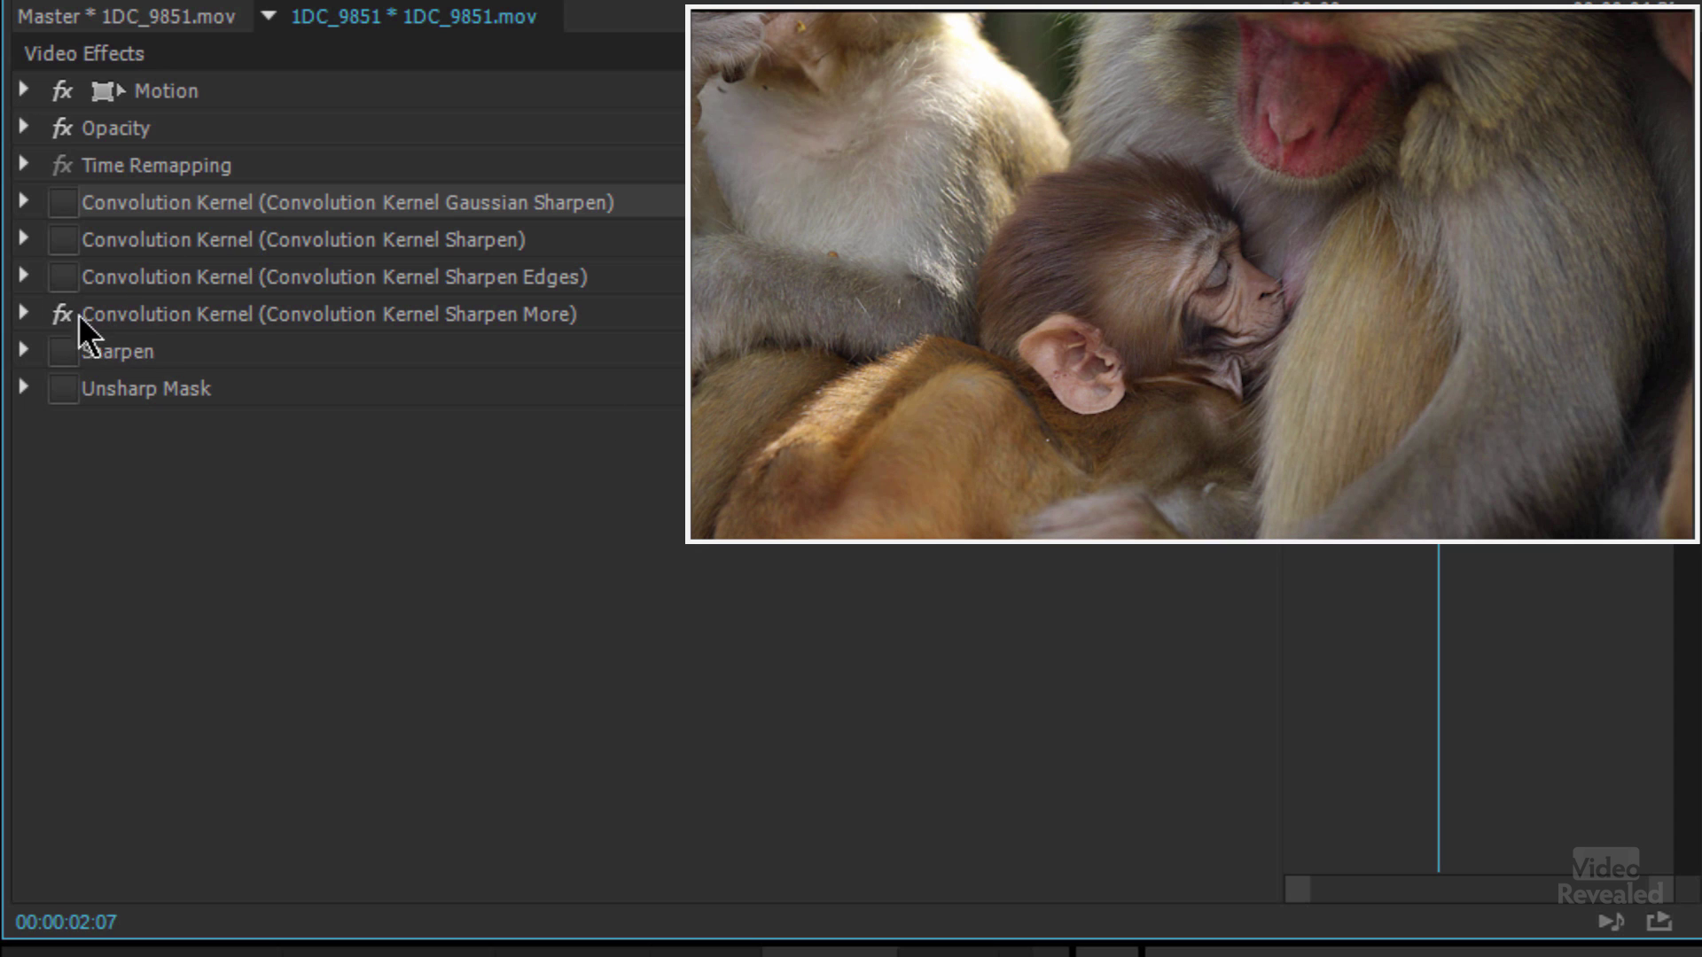
# Enable the Sharpen effect and compare it against Gaussian Sharpen
pyautogui.click(67, 357)
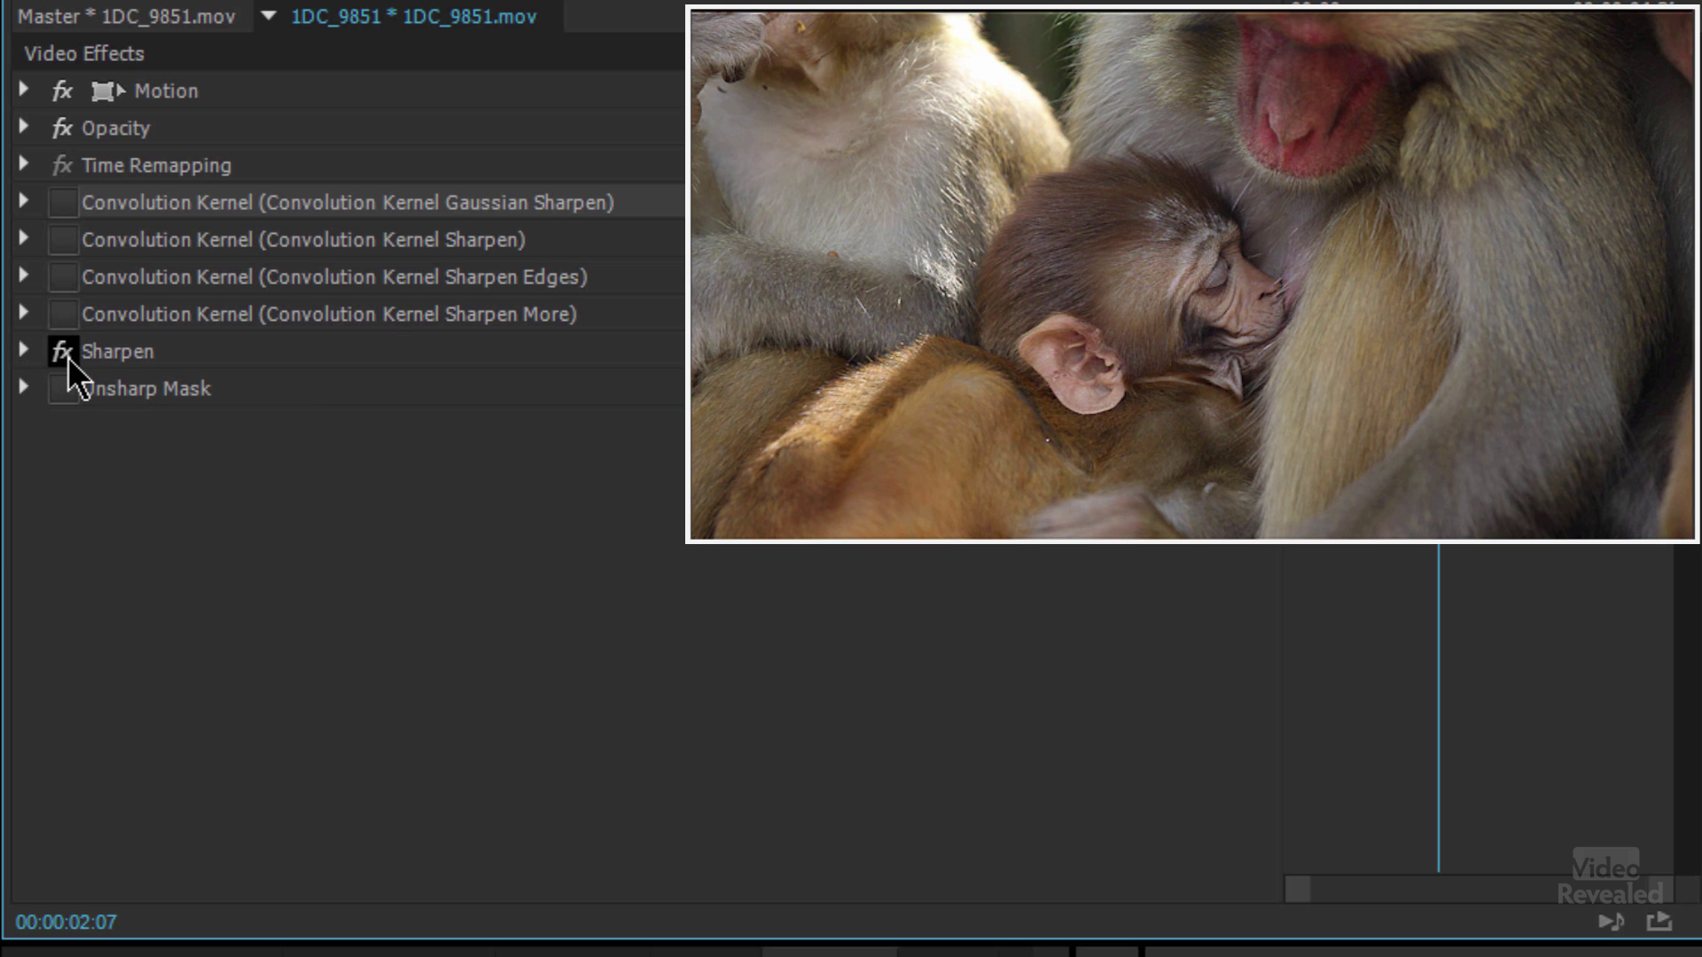
pyautogui.click(64, 353)
pyautogui.click(64, 203)
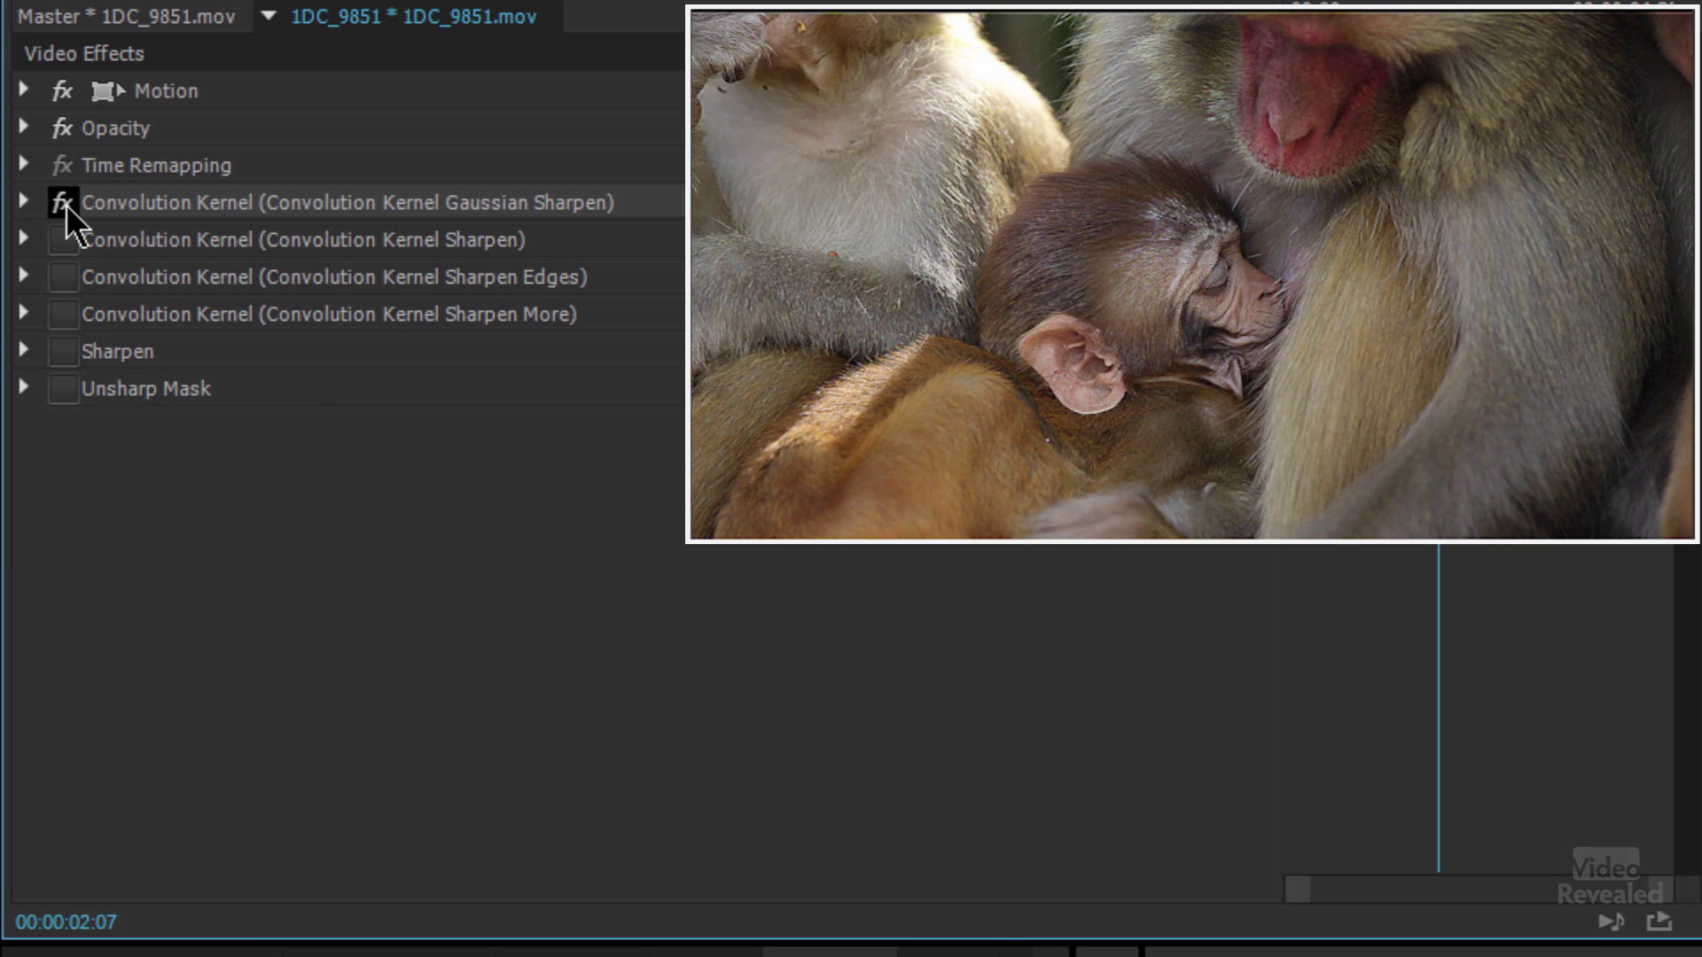
pyautogui.click(63, 204)
pyautogui.click(64, 353)
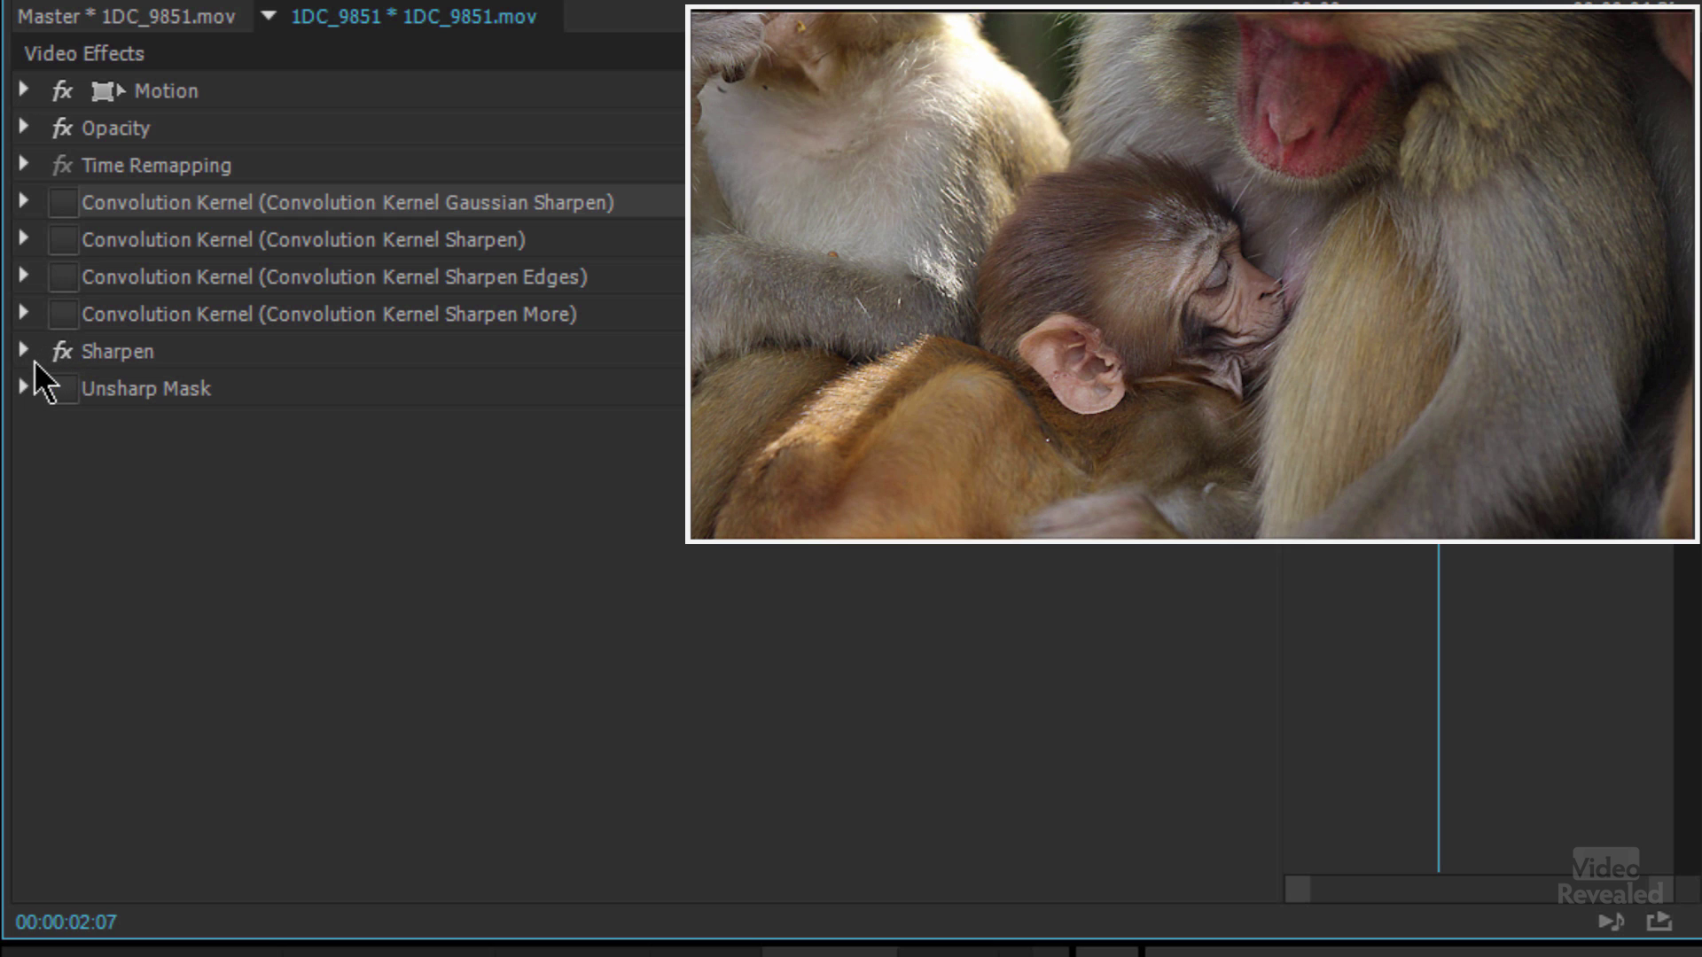
# Try different Sharpen Amount values, then set it to exactly 148
pyautogui.click(24, 352)
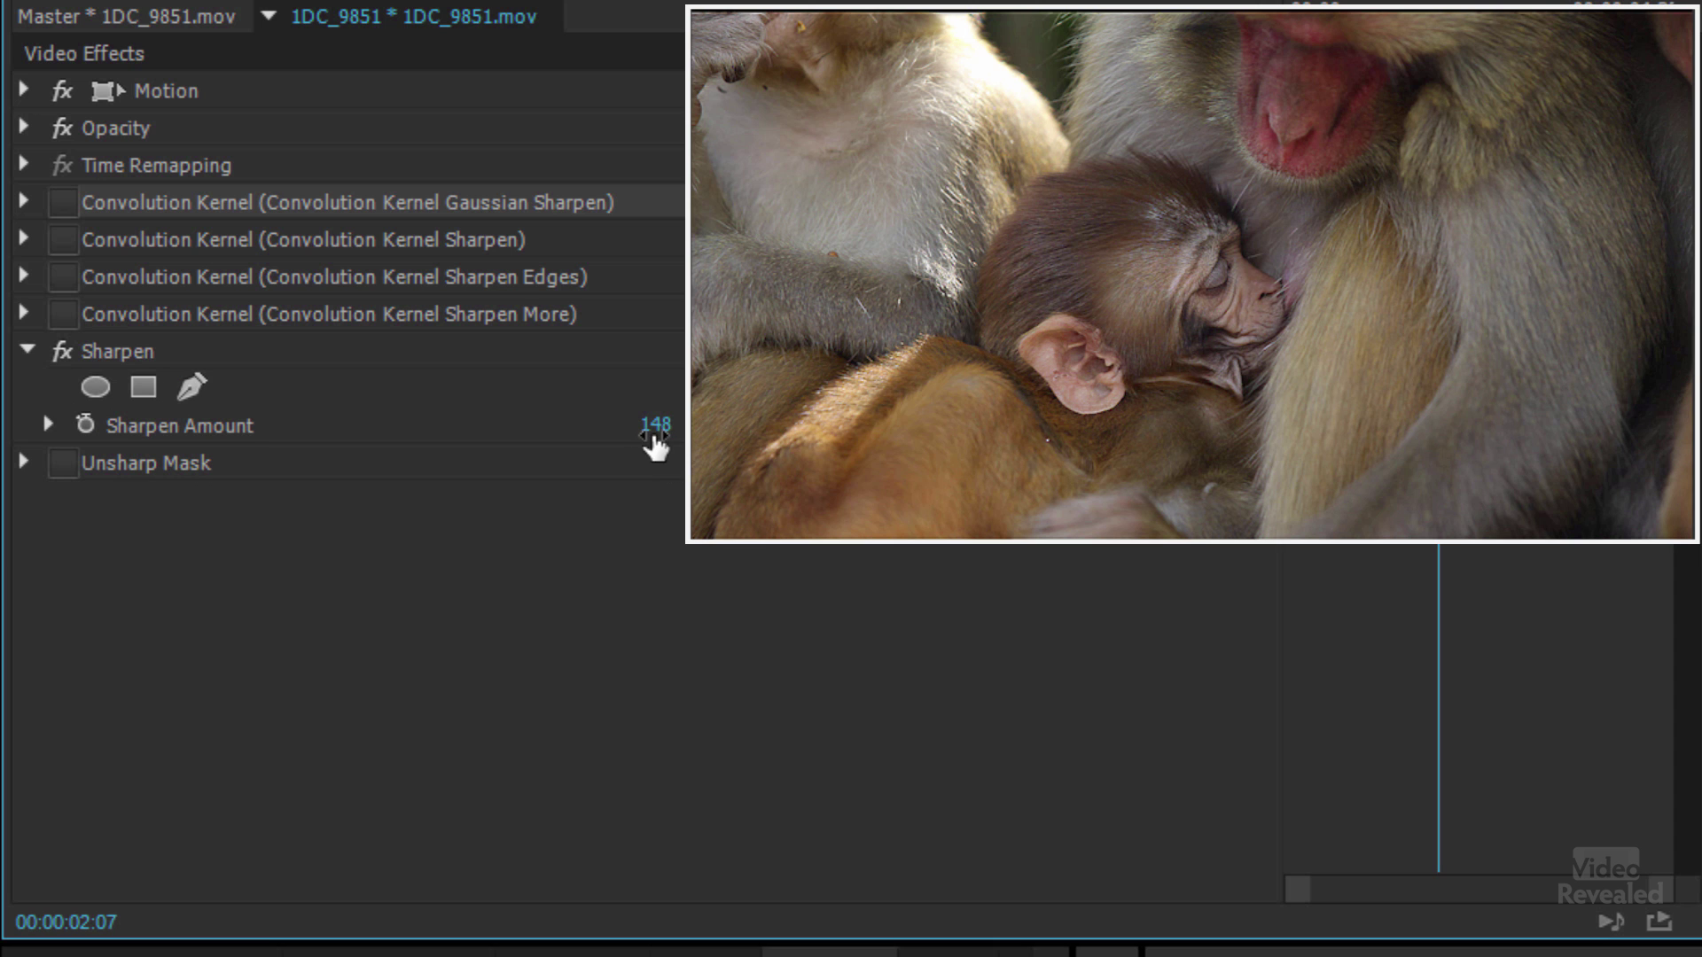
pyautogui.moveTo(656, 425); pyautogui.dragTo(609, 424)
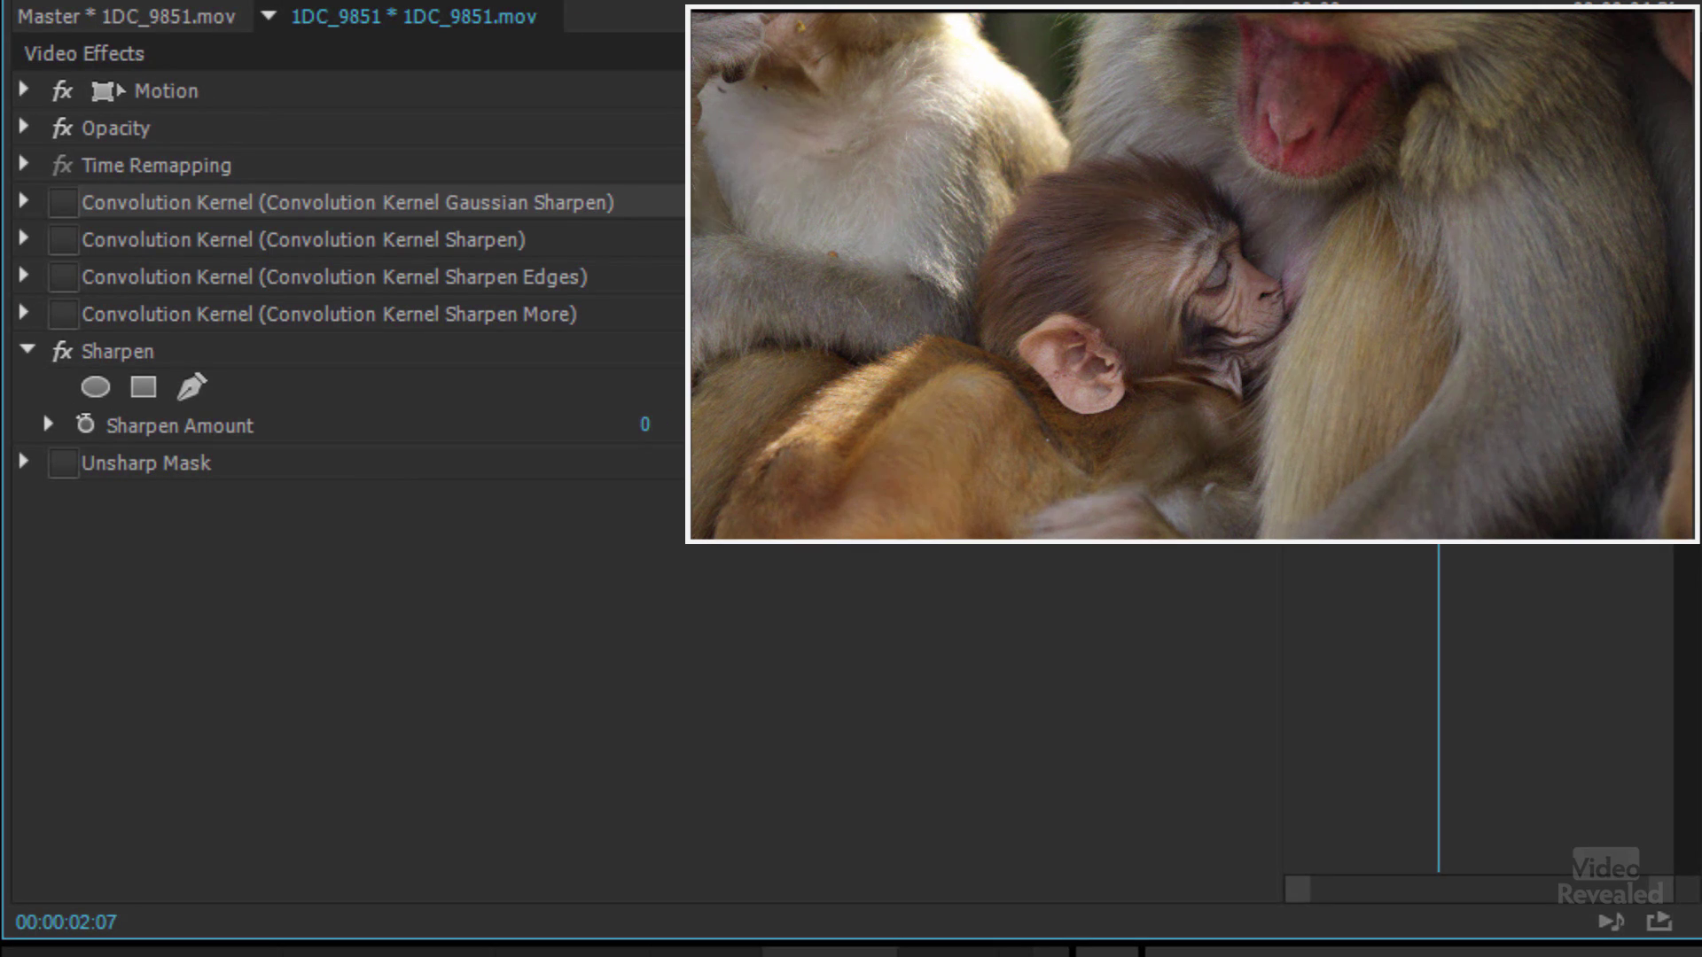
pyautogui.moveTo(523, 424)
pyautogui.mouseDown()
pyautogui.moveTo(726, 425)
pyautogui.moveTo(523, 425)
pyautogui.mouseUp()
pyautogui.click(644, 426)
pyautogui.write('148')
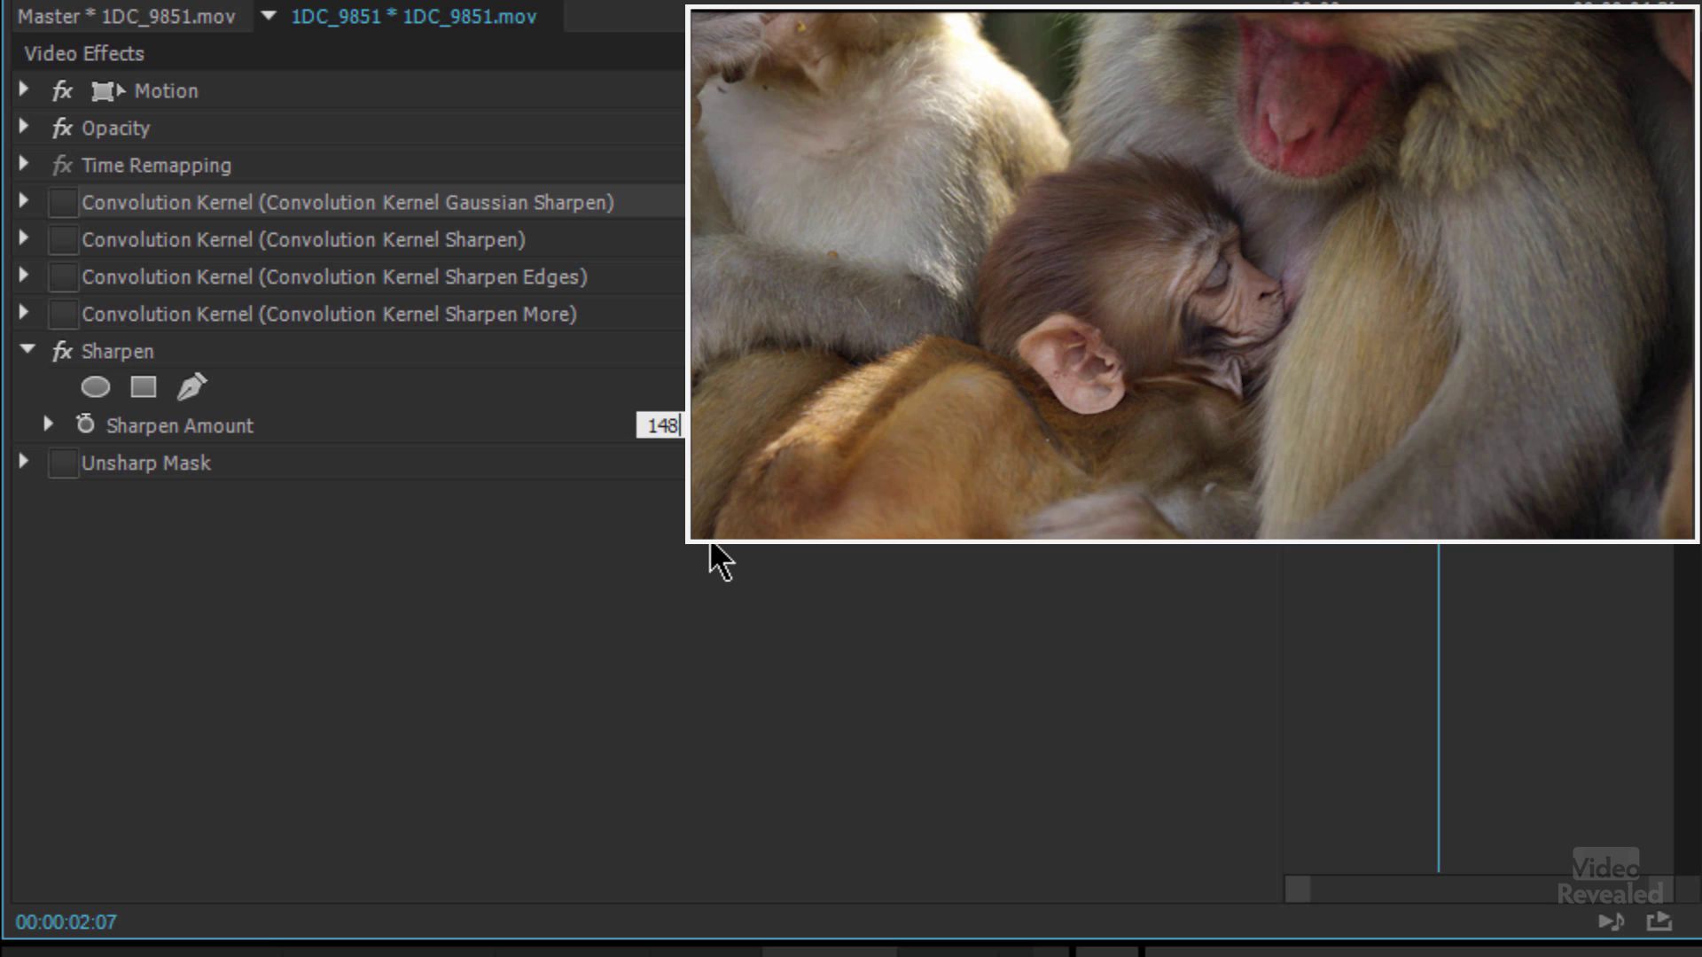
pyautogui.press('Return')
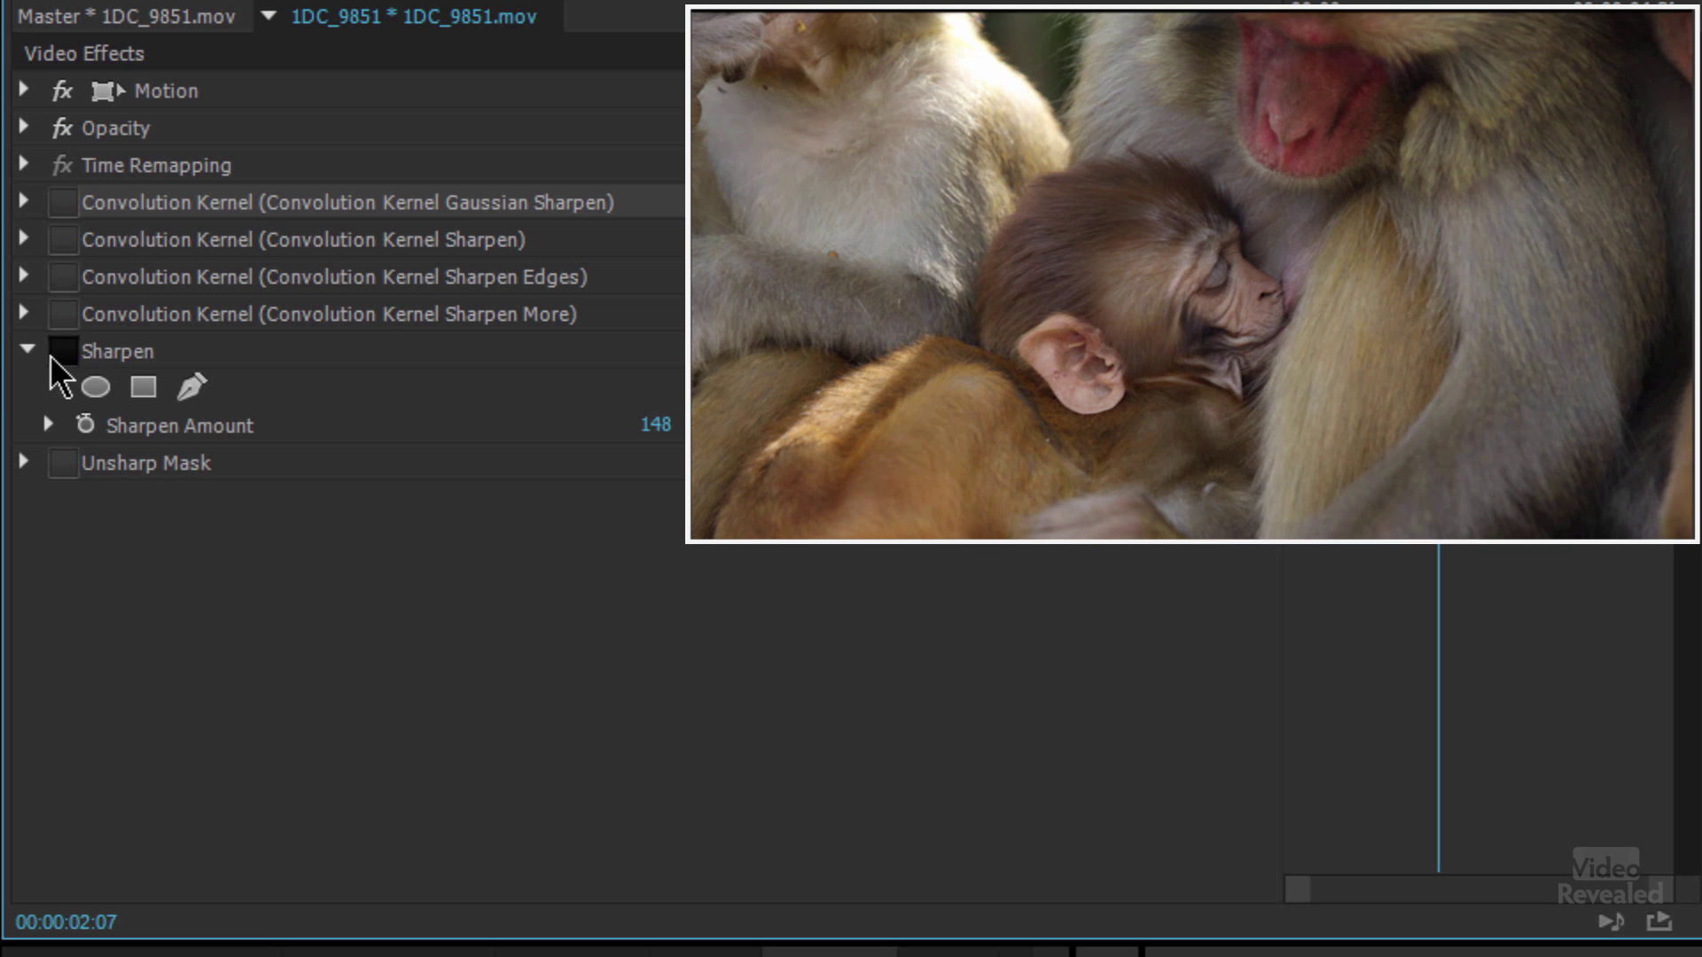
# Adjust Unsharp Mask Amount, Radius and Threshold, comparing the clip with the effect off
pyautogui.click(27, 350)
pyautogui.click(25, 386)
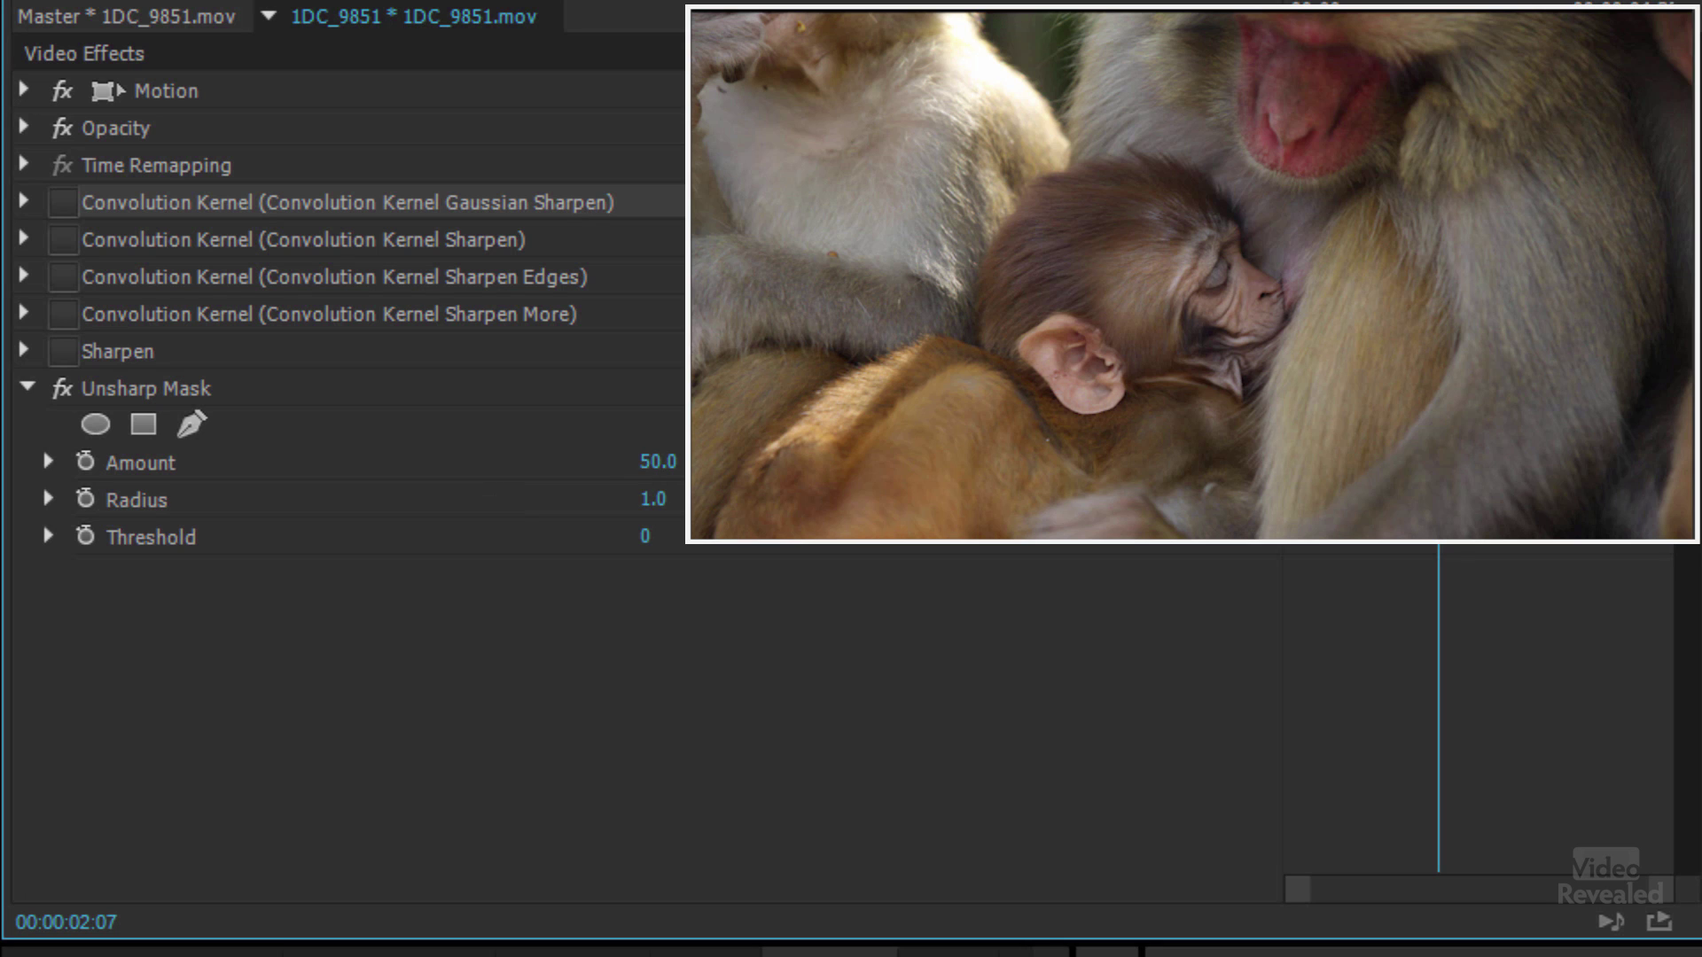
pyautogui.moveTo(658, 462)
pyautogui.mouseDown()
pyautogui.moveTo(717, 462)
pyautogui.moveTo(654, 462)
pyautogui.mouseUp()
pyautogui.moveTo(653, 500); pyautogui.dragTo(671, 500)
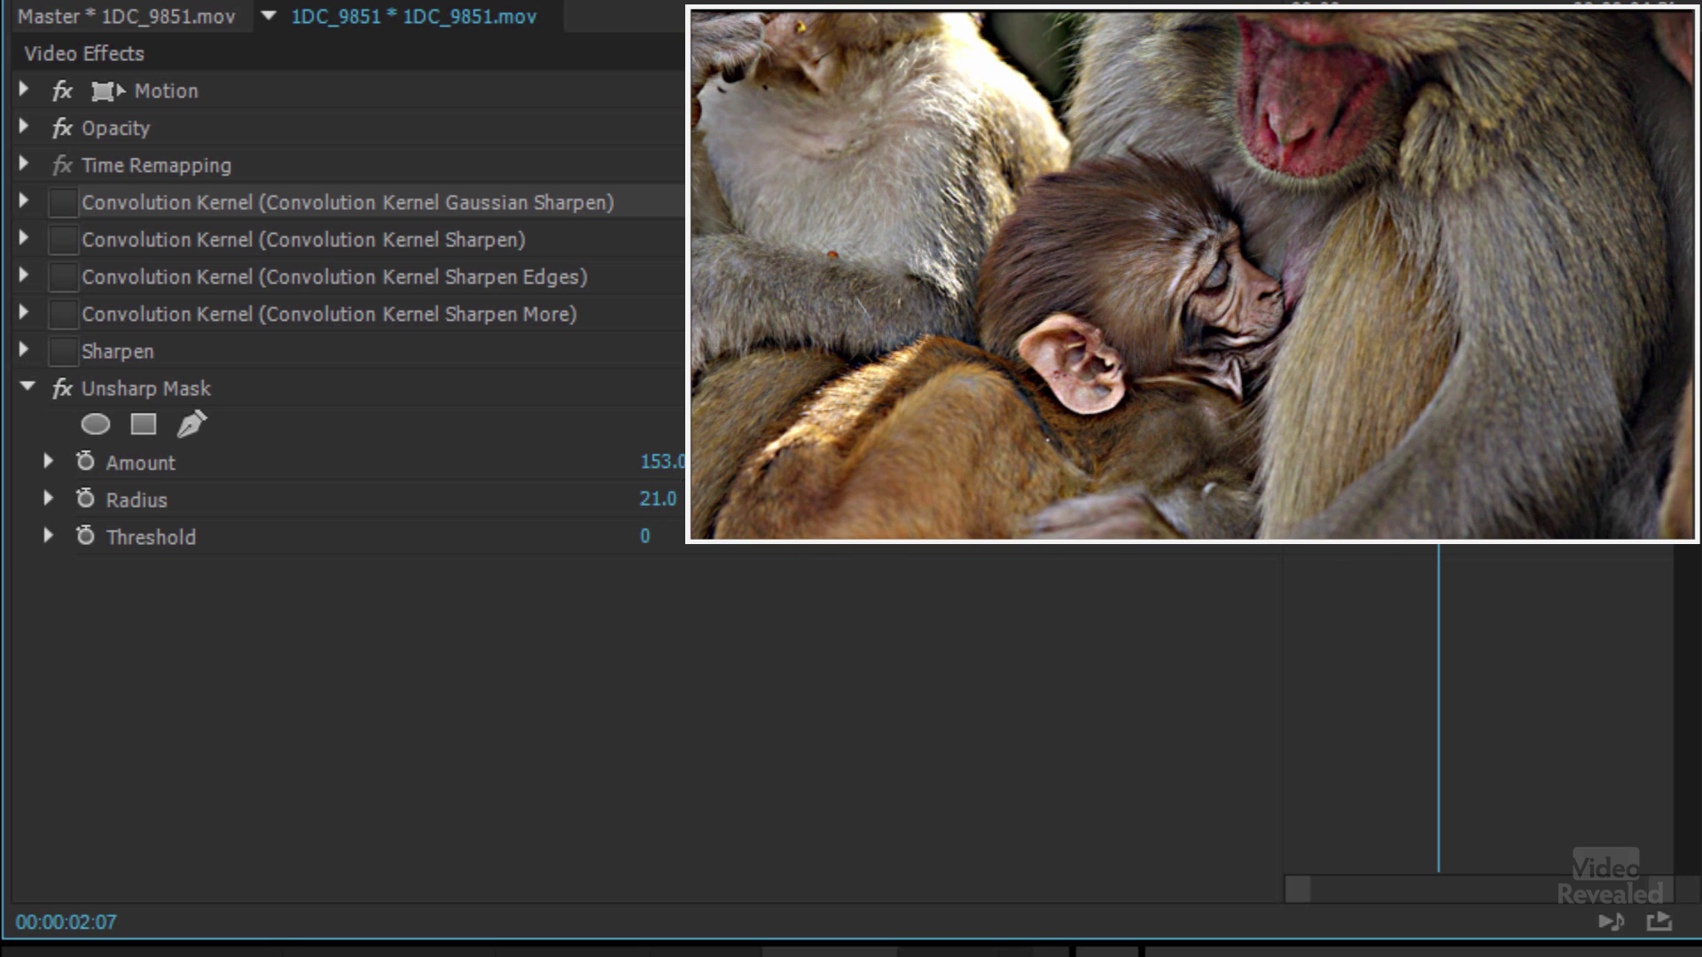
pyautogui.moveTo(661, 462)
pyautogui.mouseDown()
pyautogui.moveTo(675, 462)
pyautogui.moveTo(660, 462)
pyautogui.mouseUp()
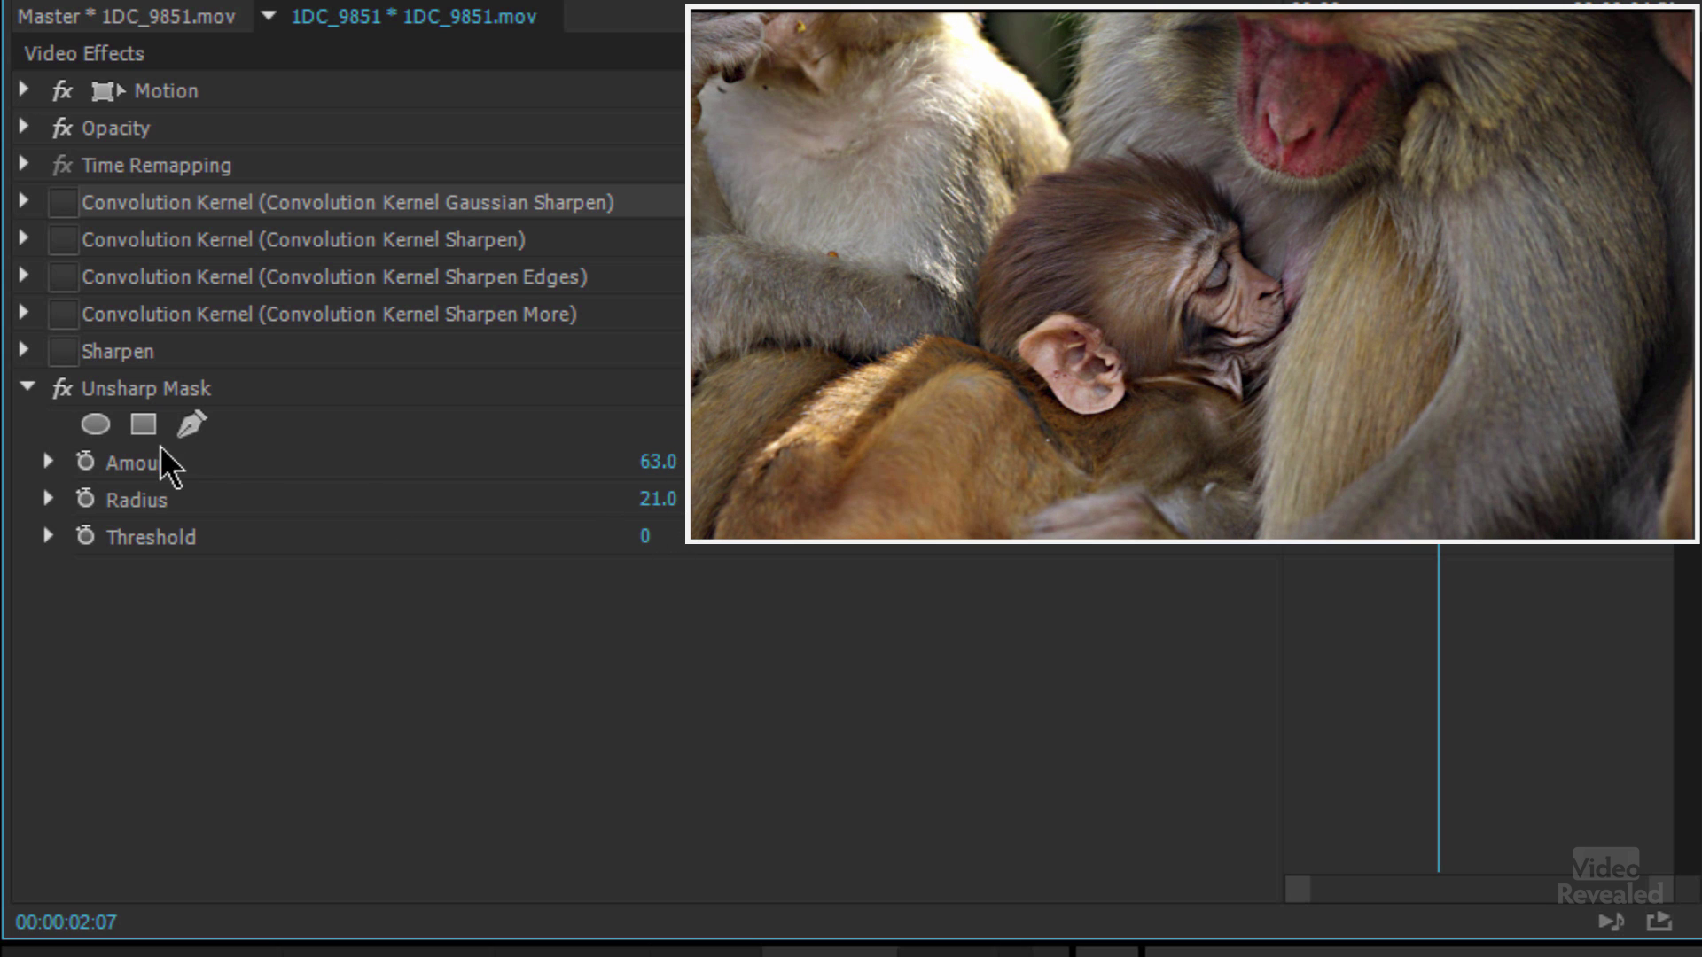
pyautogui.click(60, 390)
pyautogui.moveTo(645, 536)
pyautogui.mouseDown()
pyautogui.moveTo(717, 536)
pyautogui.moveTo(645, 536)
pyautogui.moveTo(674, 536)
pyautogui.mouseUp()
# Turn off Unsharp Mask, choose a baseball frame, and compare Gaussian Sharpen on and off
pyautogui.click(63, 390)
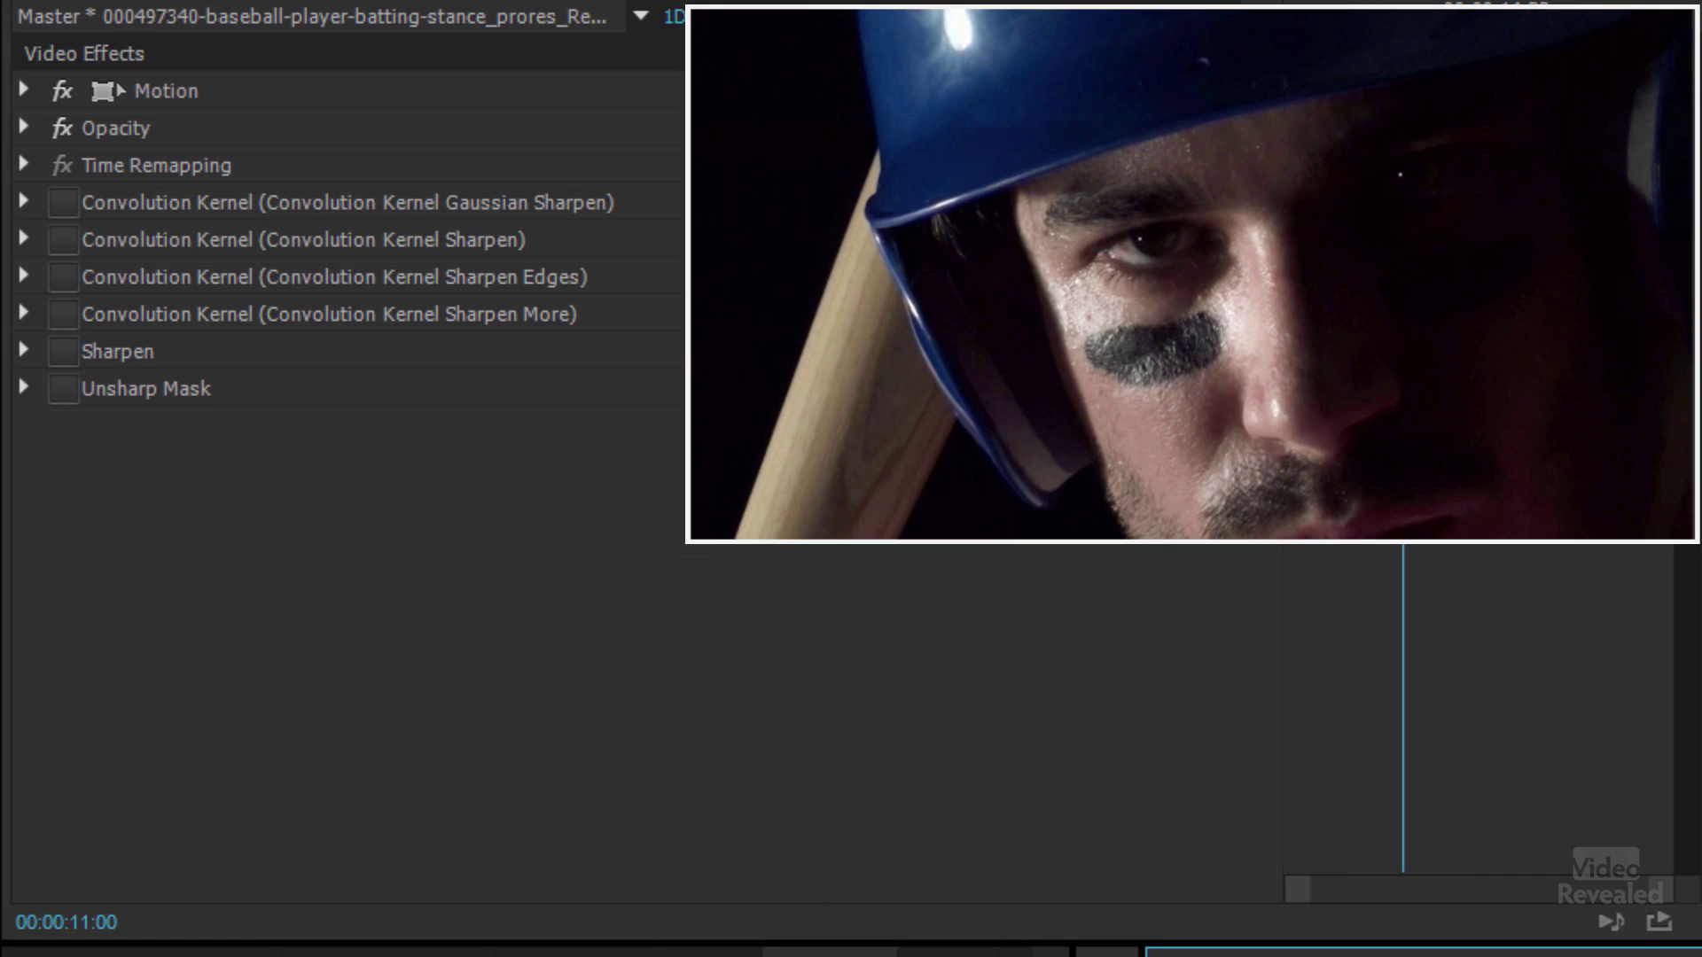
pyautogui.moveTo(1403, 35)
pyautogui.mouseDown()
pyautogui.moveTo(1474, 36)
pyautogui.moveTo(1396, 36)
pyautogui.mouseUp()
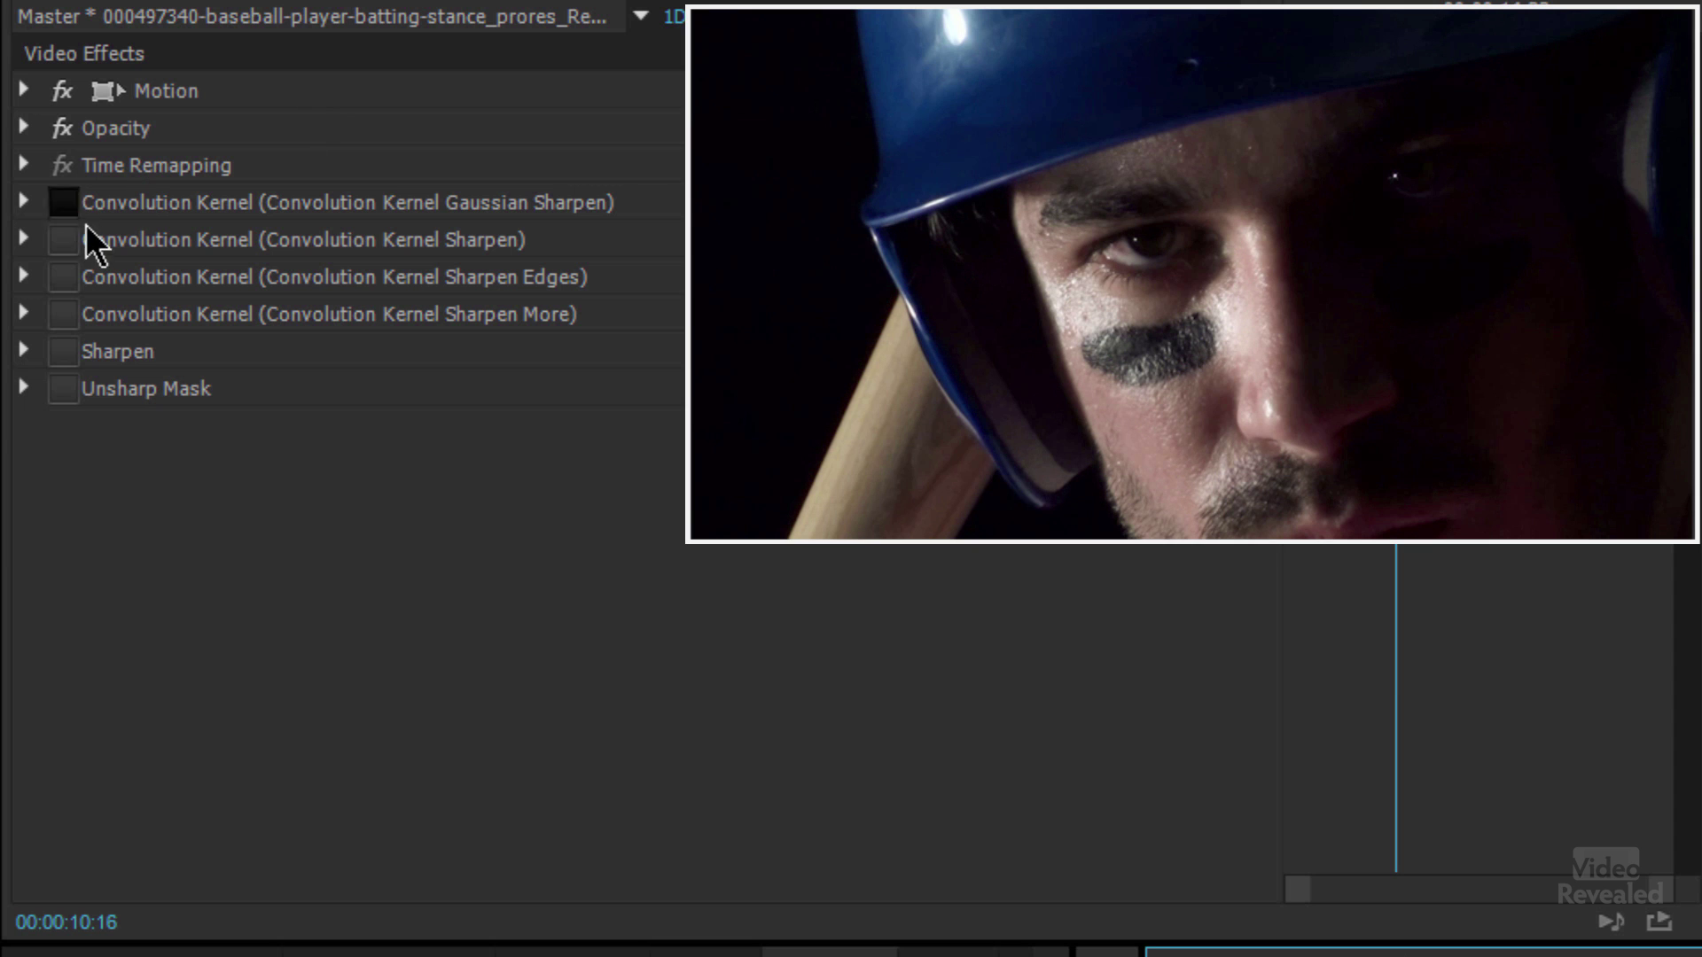
pyautogui.click(64, 201)
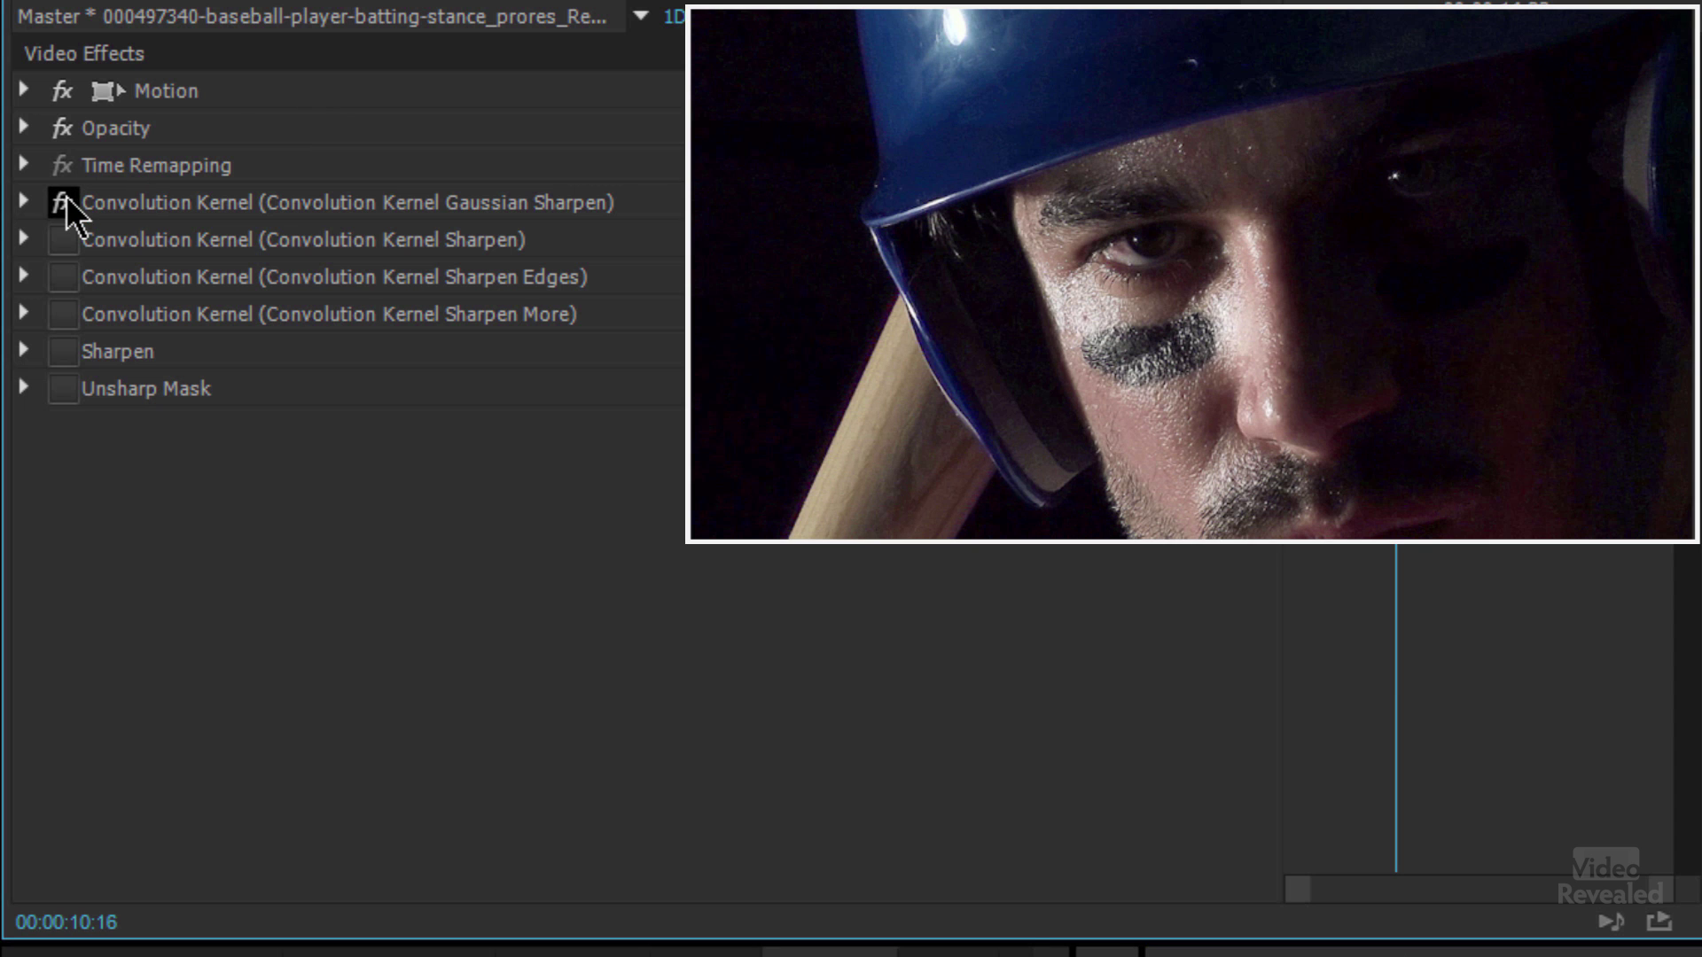
pyautogui.click(64, 202)
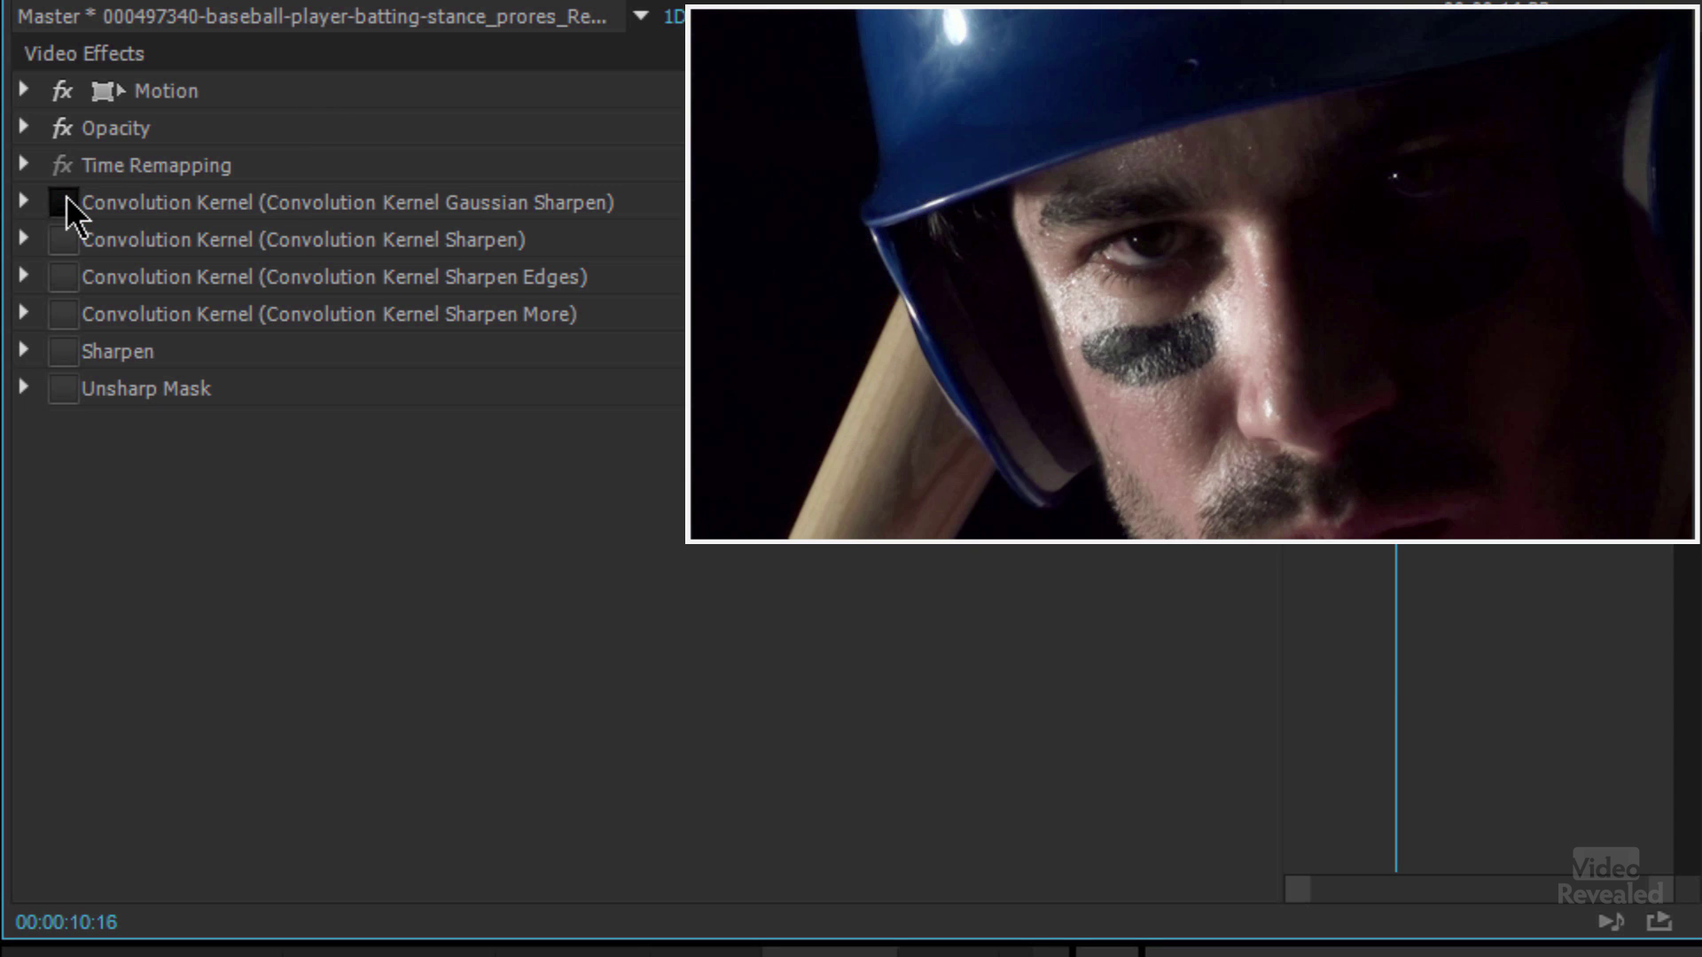
pyautogui.click(64, 201)
pyautogui.click(65, 197)
# Compare the Sharpen, Sharpen Edges and Sharpen More kernels, then enable the standalone Sharpen effect
pyautogui.click(62, 239)
pyautogui.click(62, 241)
pyautogui.click(62, 240)
pyautogui.click(62, 242)
pyautogui.click(60, 278)
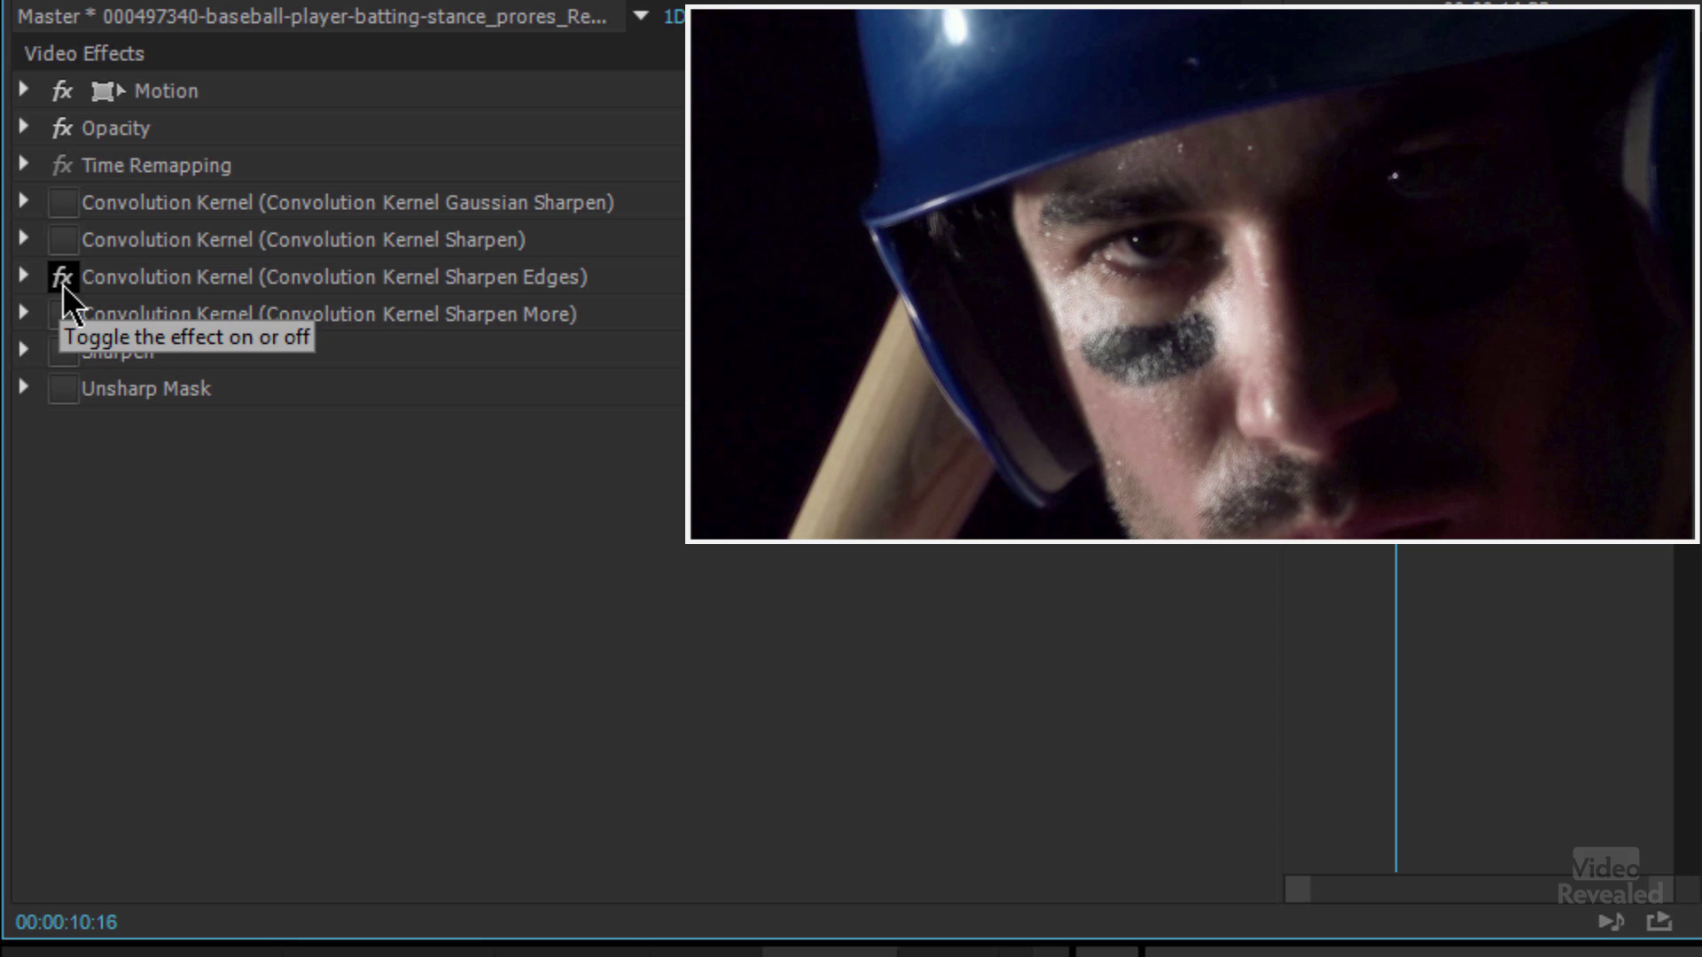
pyautogui.click(62, 284)
pyautogui.click(62, 314)
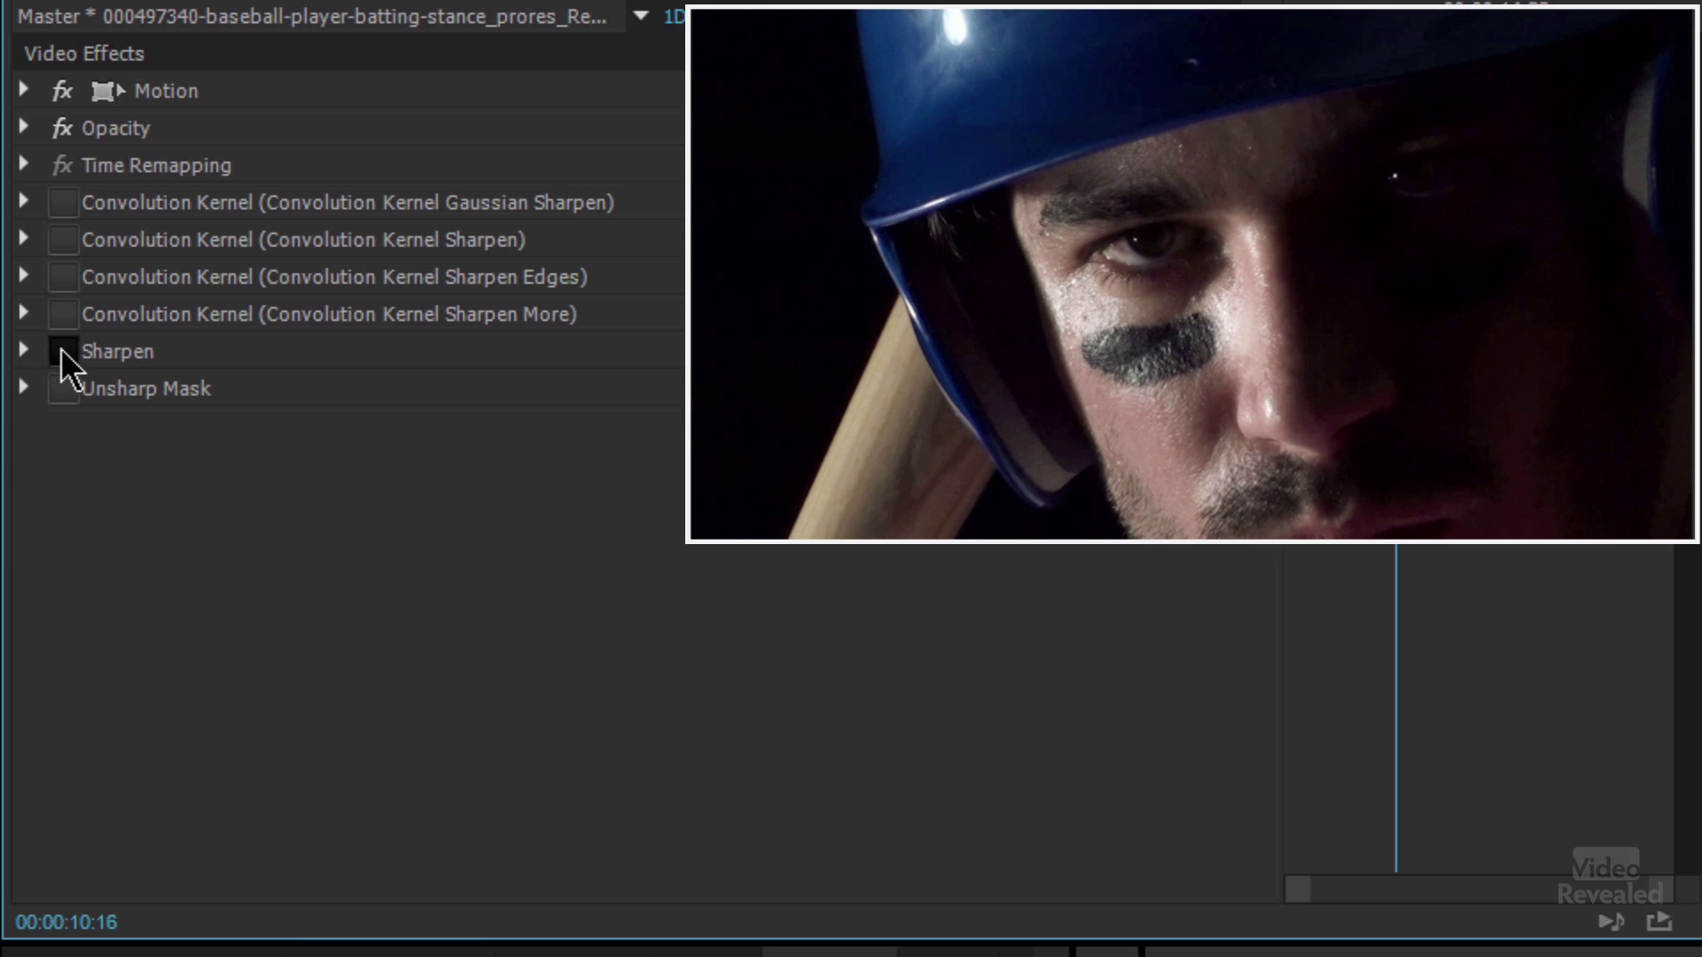
pyautogui.click(62, 351)
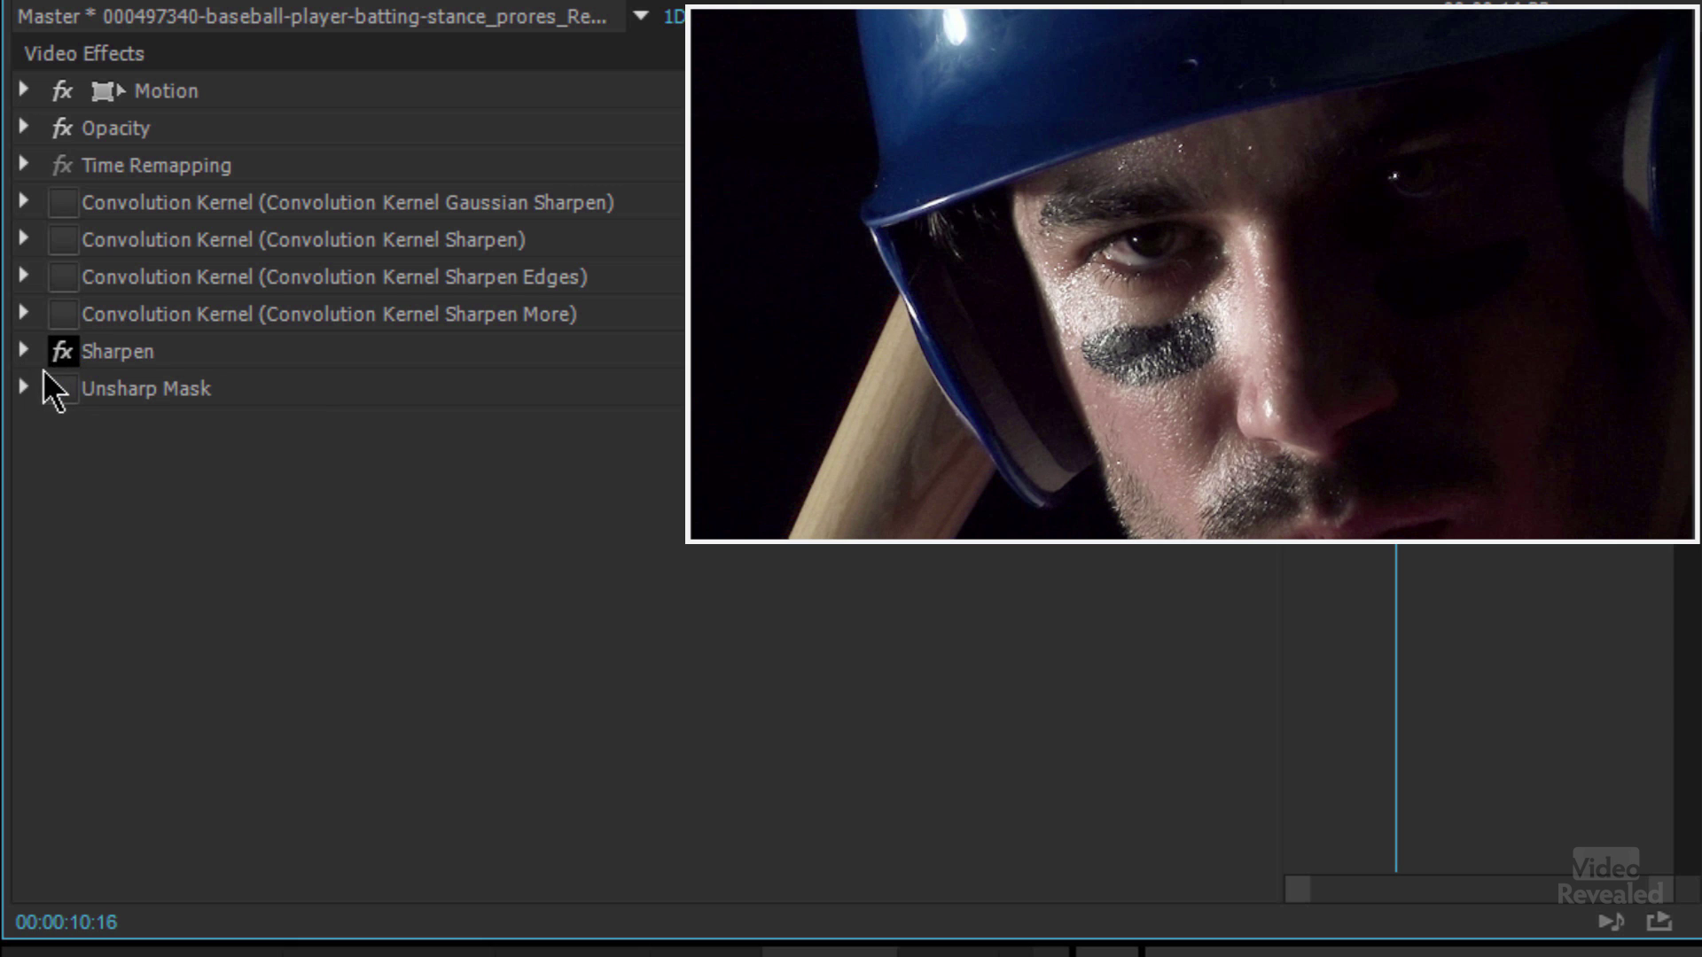
# Lower the Sharpen Amount from 148 to 99, then switch Sharpen off
pyautogui.click(24, 353)
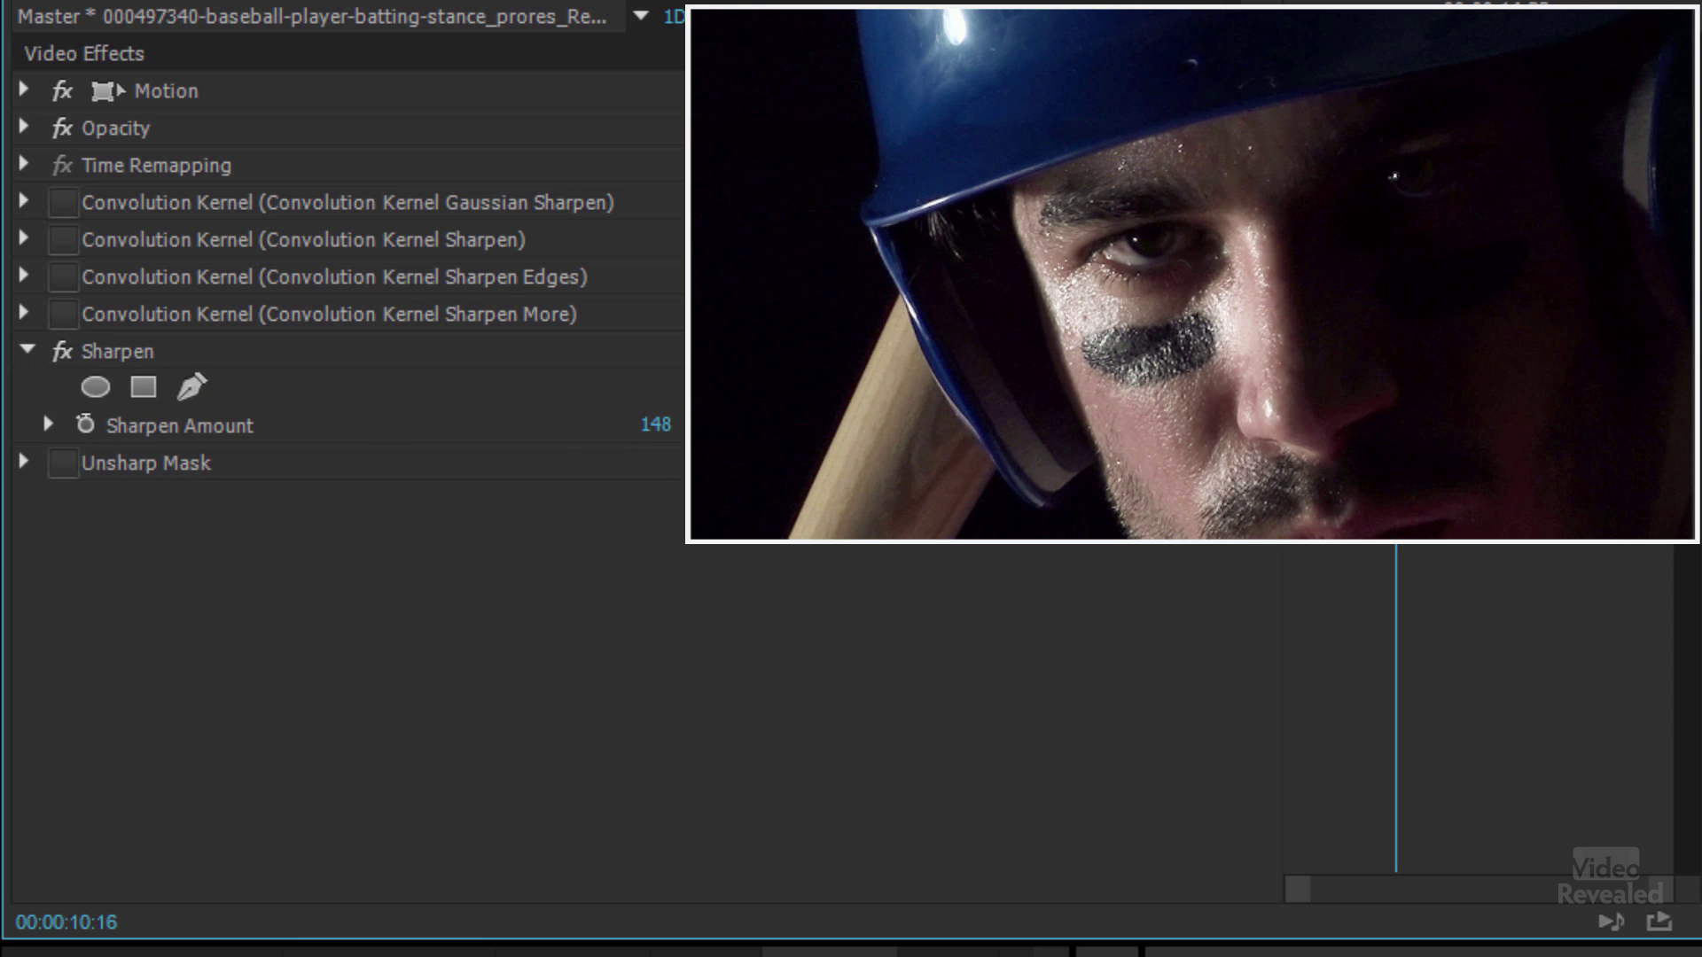
pyautogui.moveTo(656, 424); pyautogui.dragTo(620, 425)
pyautogui.click(59, 353)
pyautogui.click(28, 351)
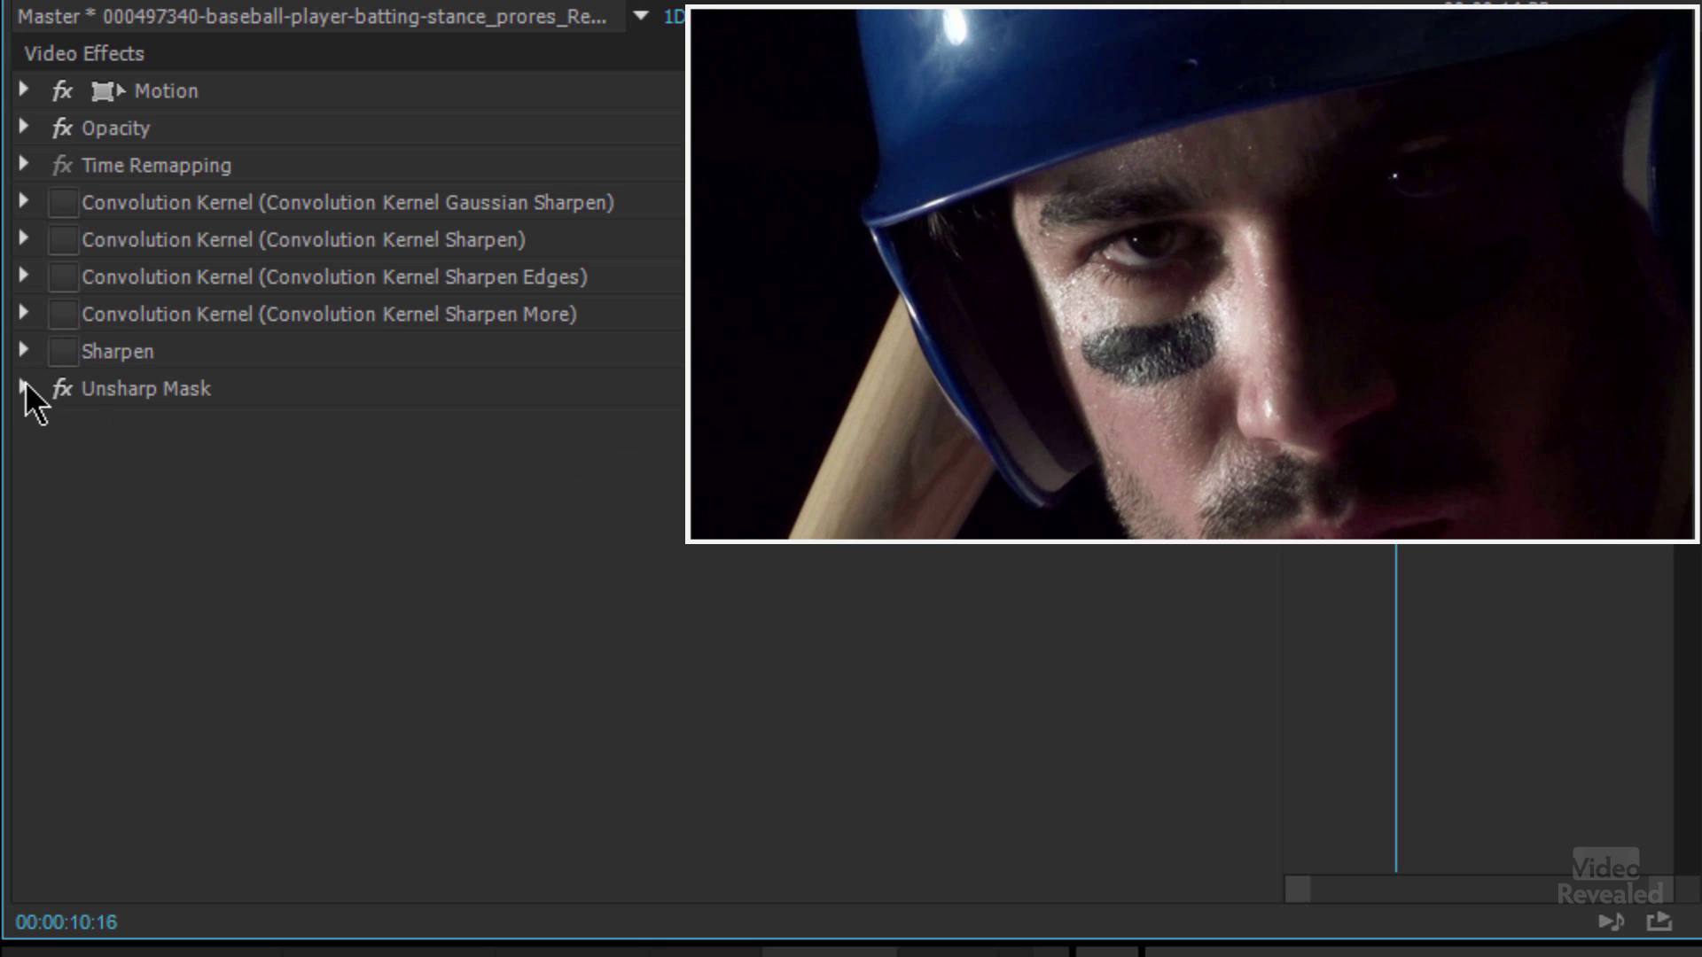
# Keep Unsharp Mask Amount at 50.0, raise Radius to 20.0, and compare it off and on
pyautogui.click(25, 389)
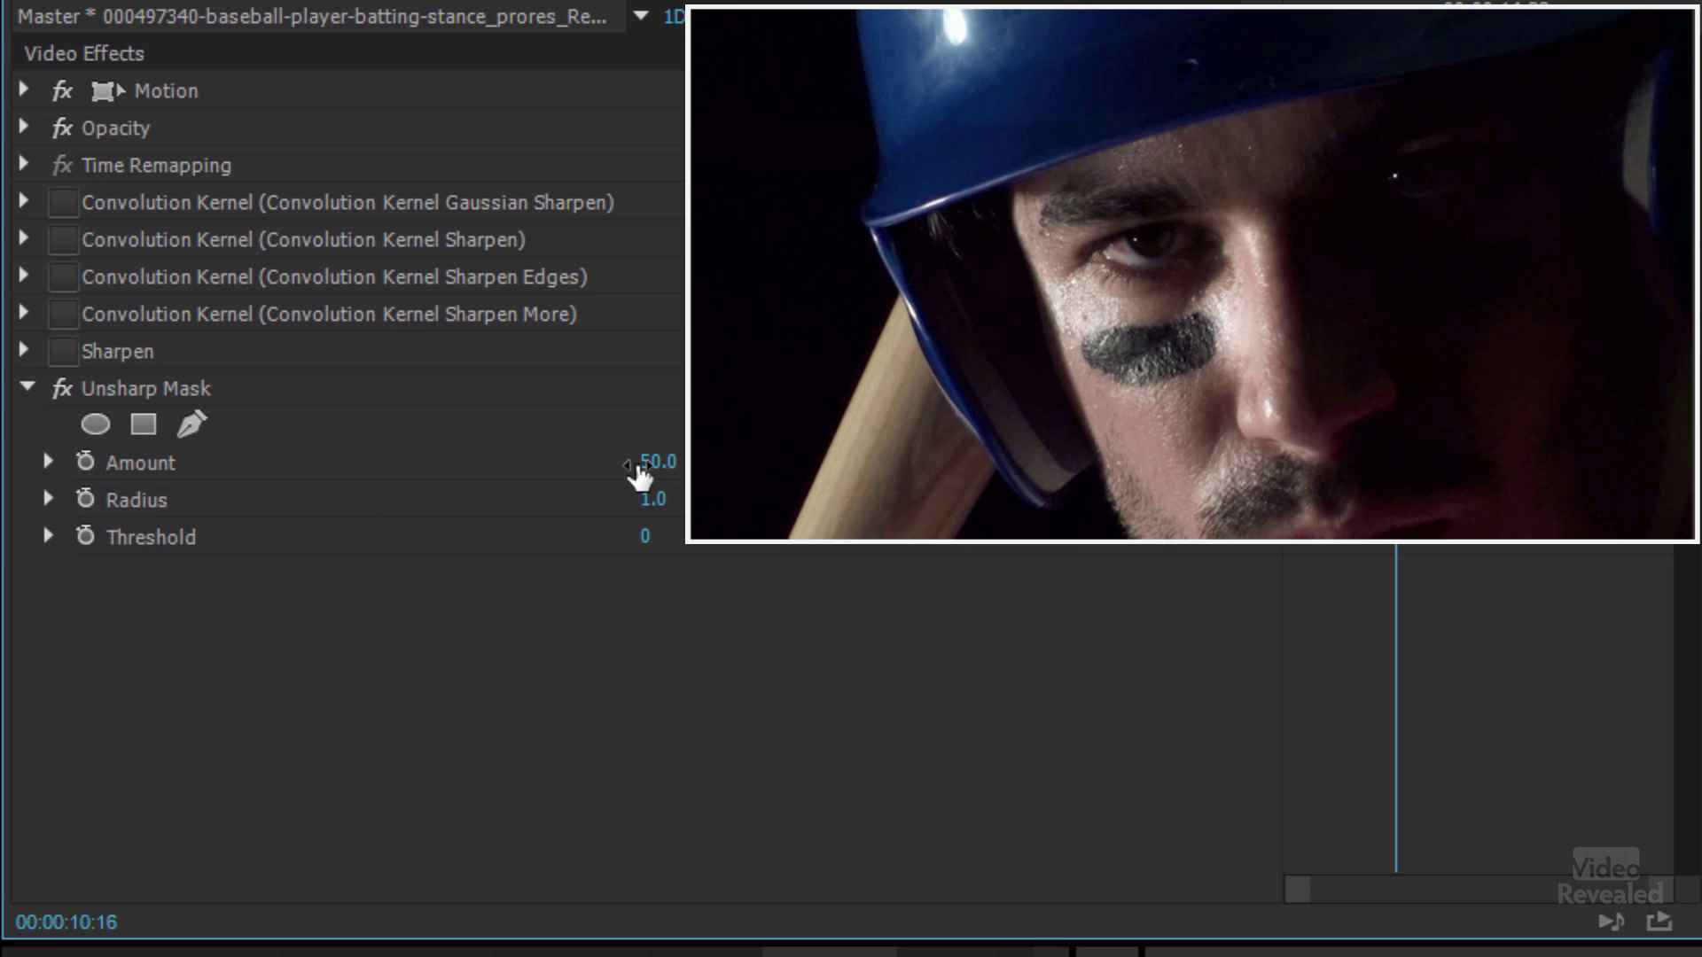
pyautogui.click(656, 462)
pyautogui.press('Return')
pyautogui.moveTo(652, 499); pyautogui.dragTo(665, 499)
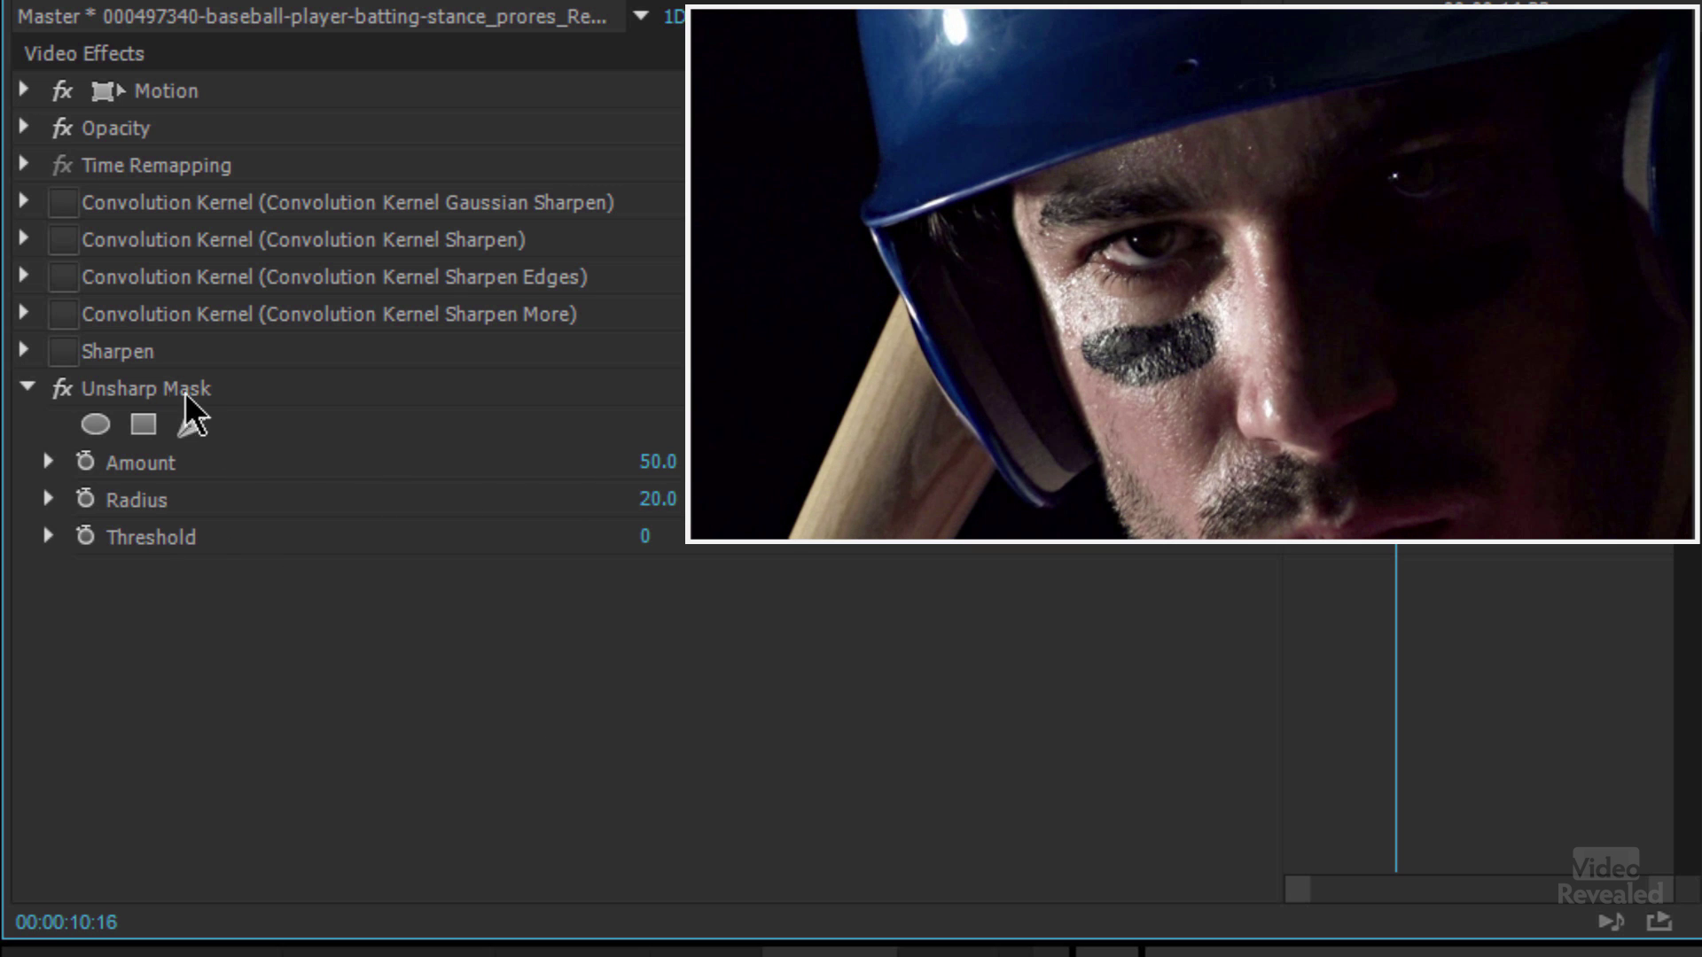
pyautogui.click(62, 390)
pyautogui.click(62, 390)
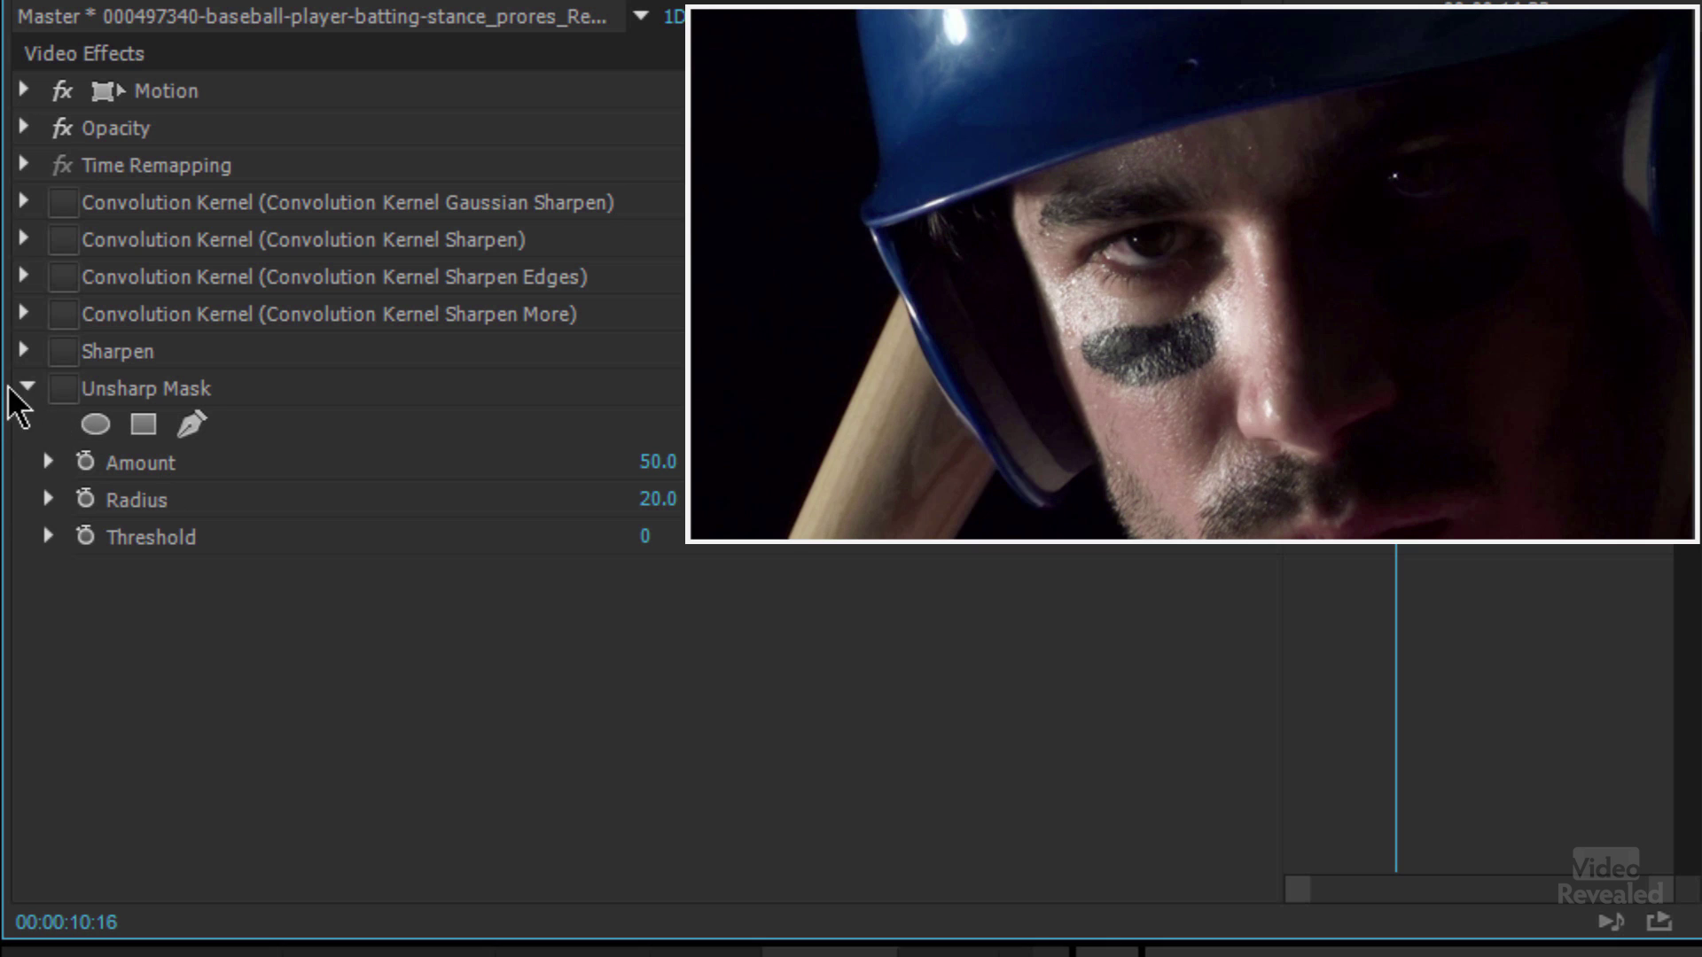
pyautogui.click(26, 387)
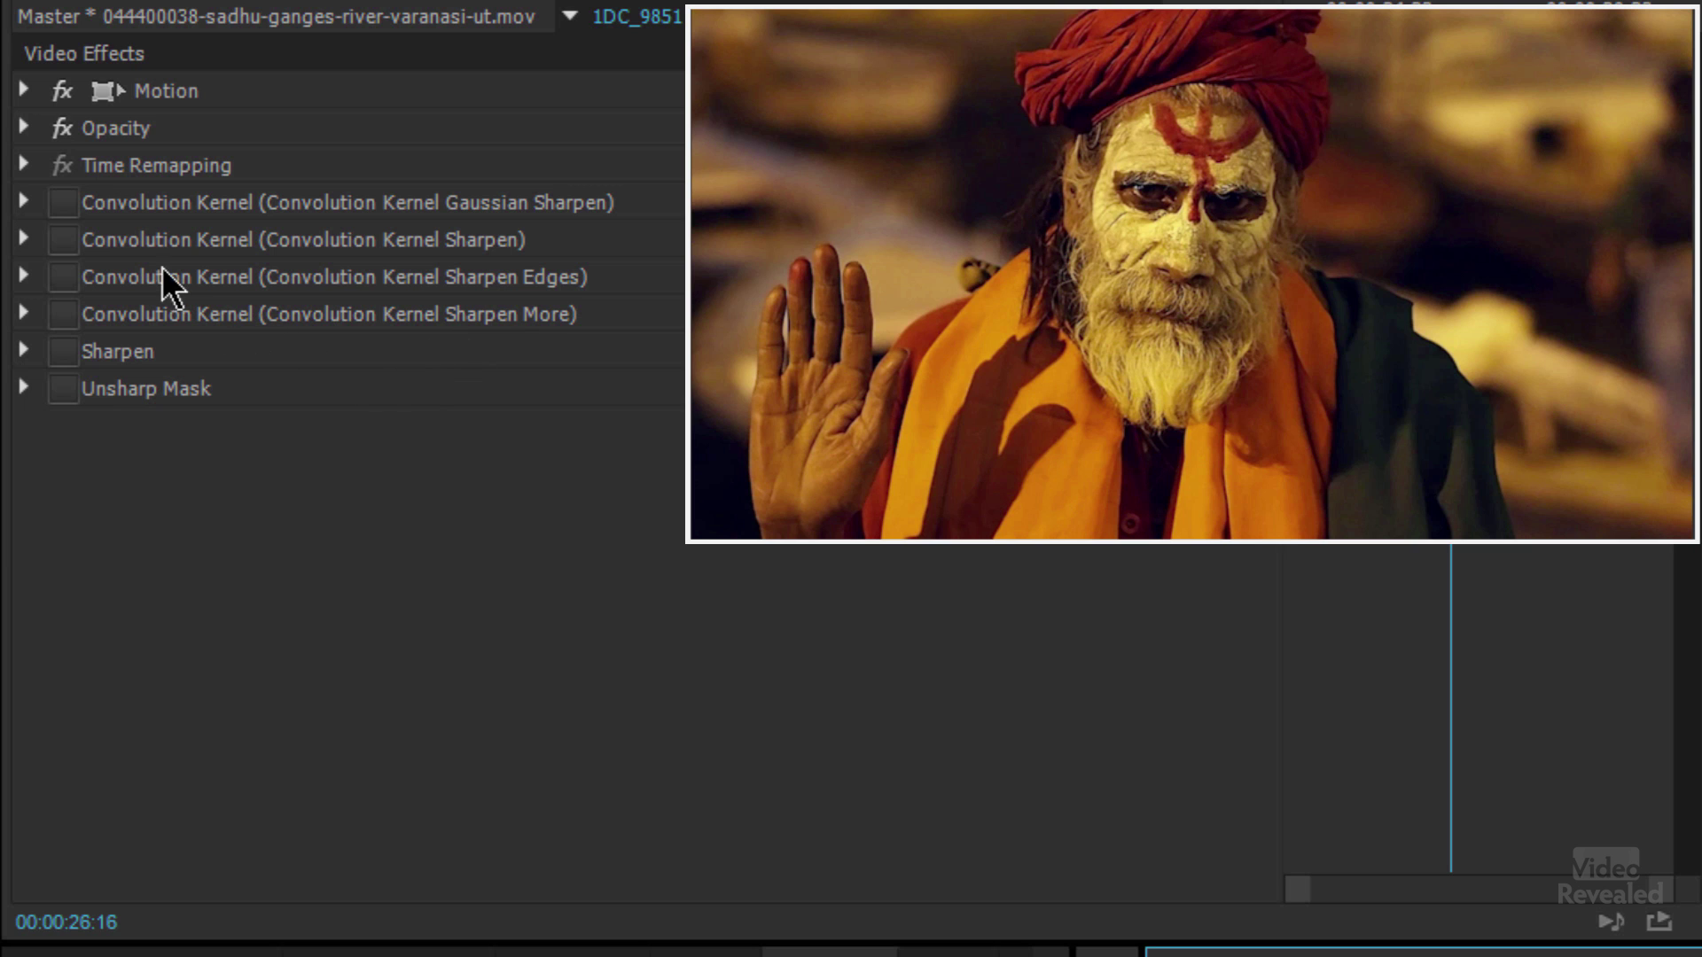
# Turn on Gaussian Sharpen for the sadhu clip and compare the kernel Sharpen on and off
pyautogui.click(62, 202)
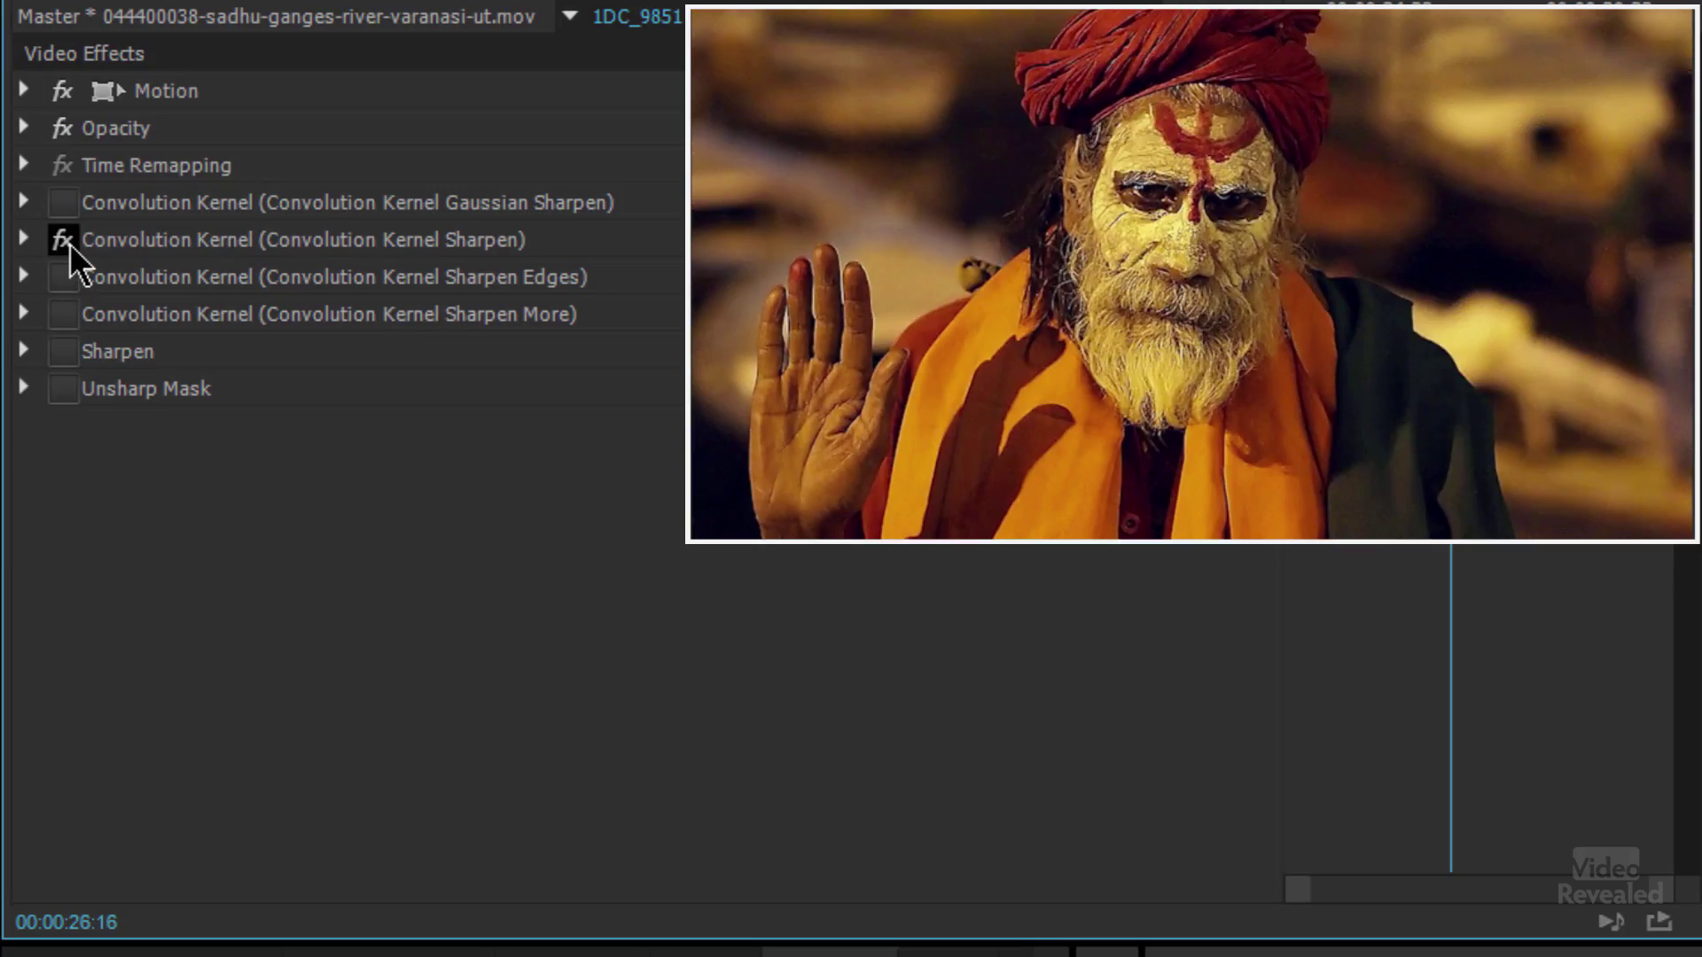
pyautogui.click(62, 241)
pyautogui.click(62, 240)
pyautogui.click(69, 245)
pyautogui.click(69, 244)
pyautogui.click(64, 242)
# Try Sharpen Edges, turn Sharpen More off, and enable the standalone Sharpen effect
pyautogui.click(64, 279)
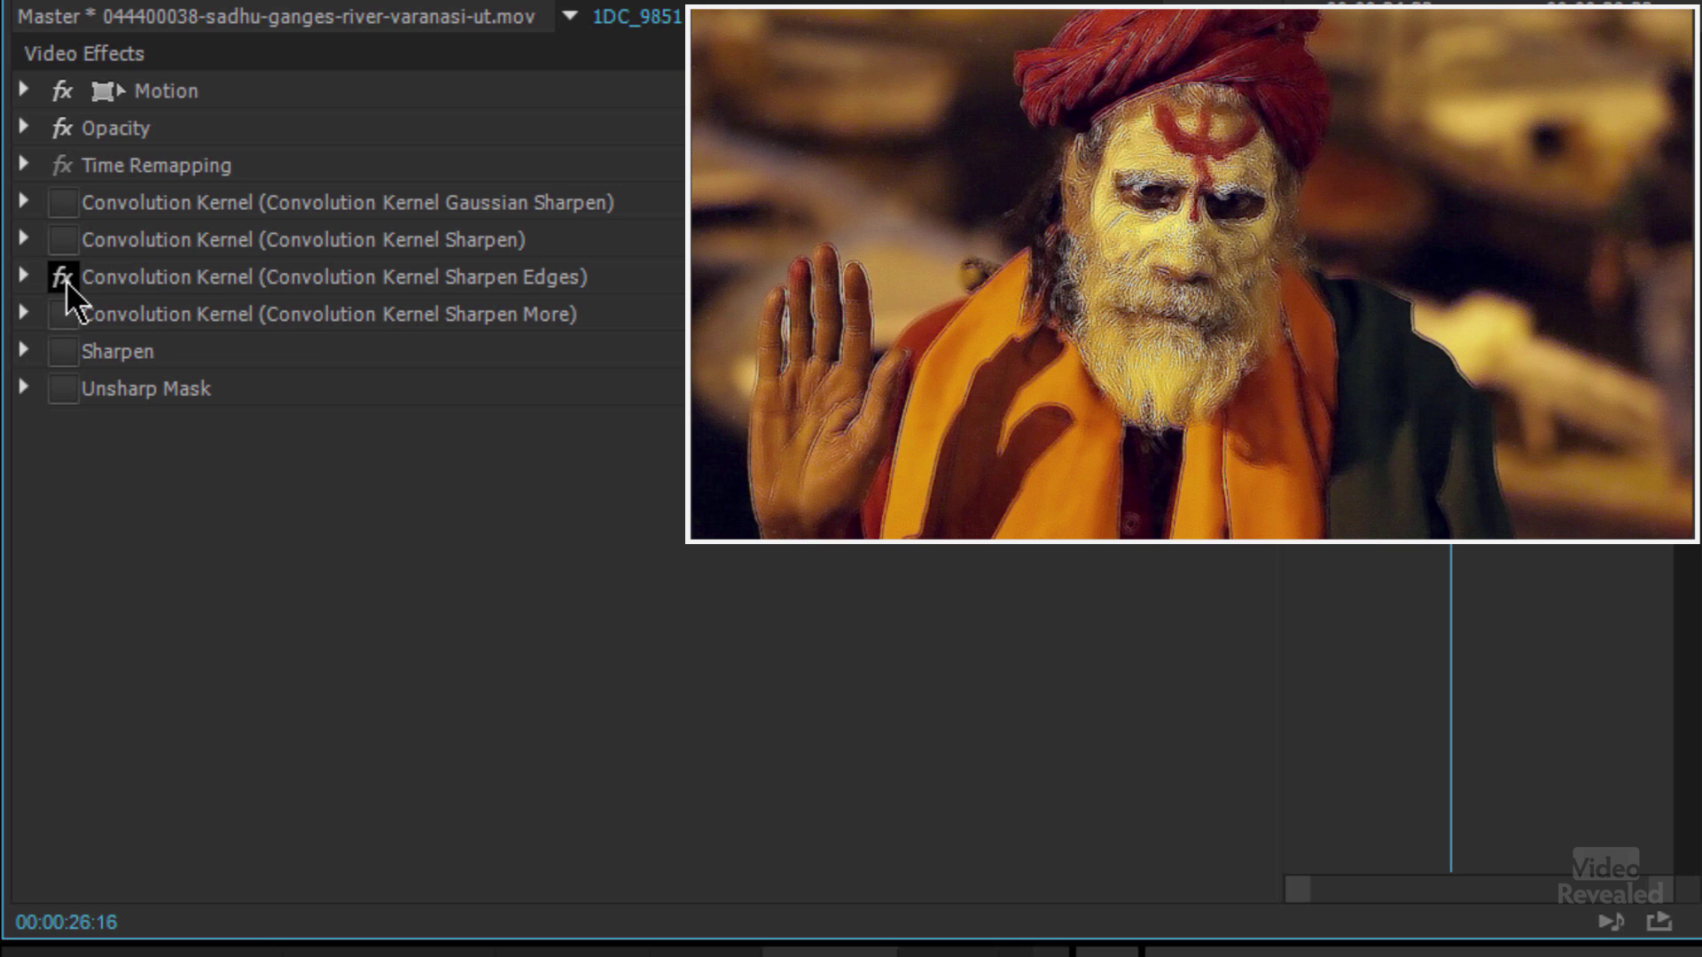
pyautogui.click(64, 279)
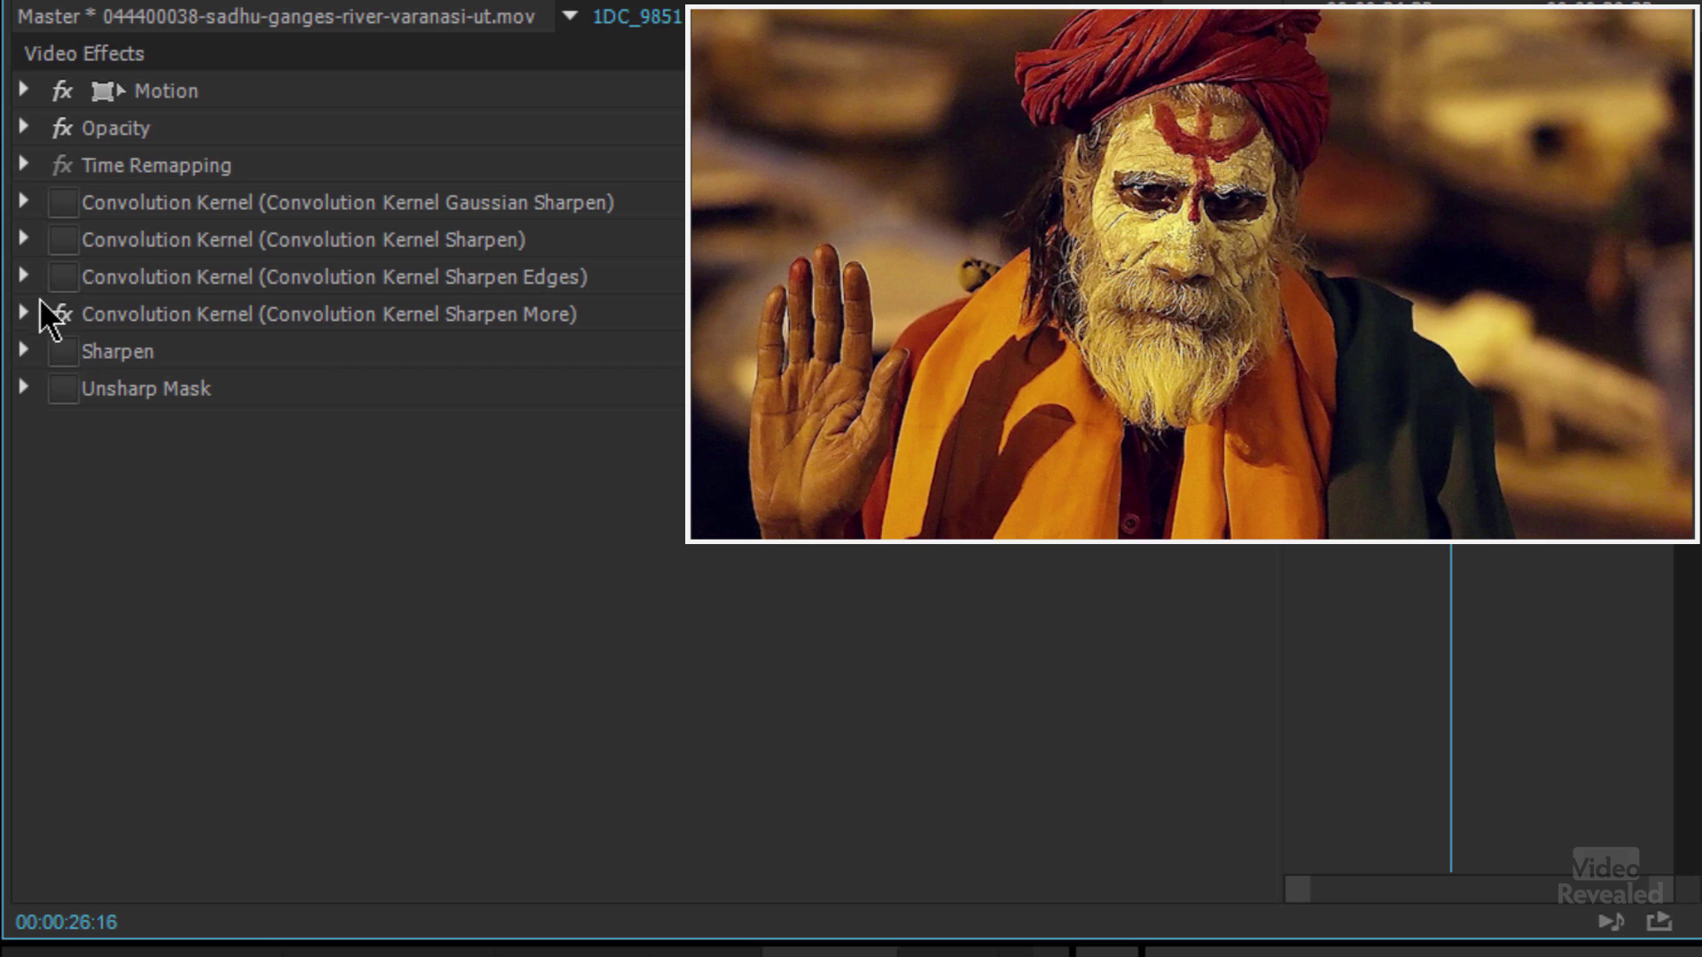
pyautogui.click(62, 316)
pyautogui.click(64, 351)
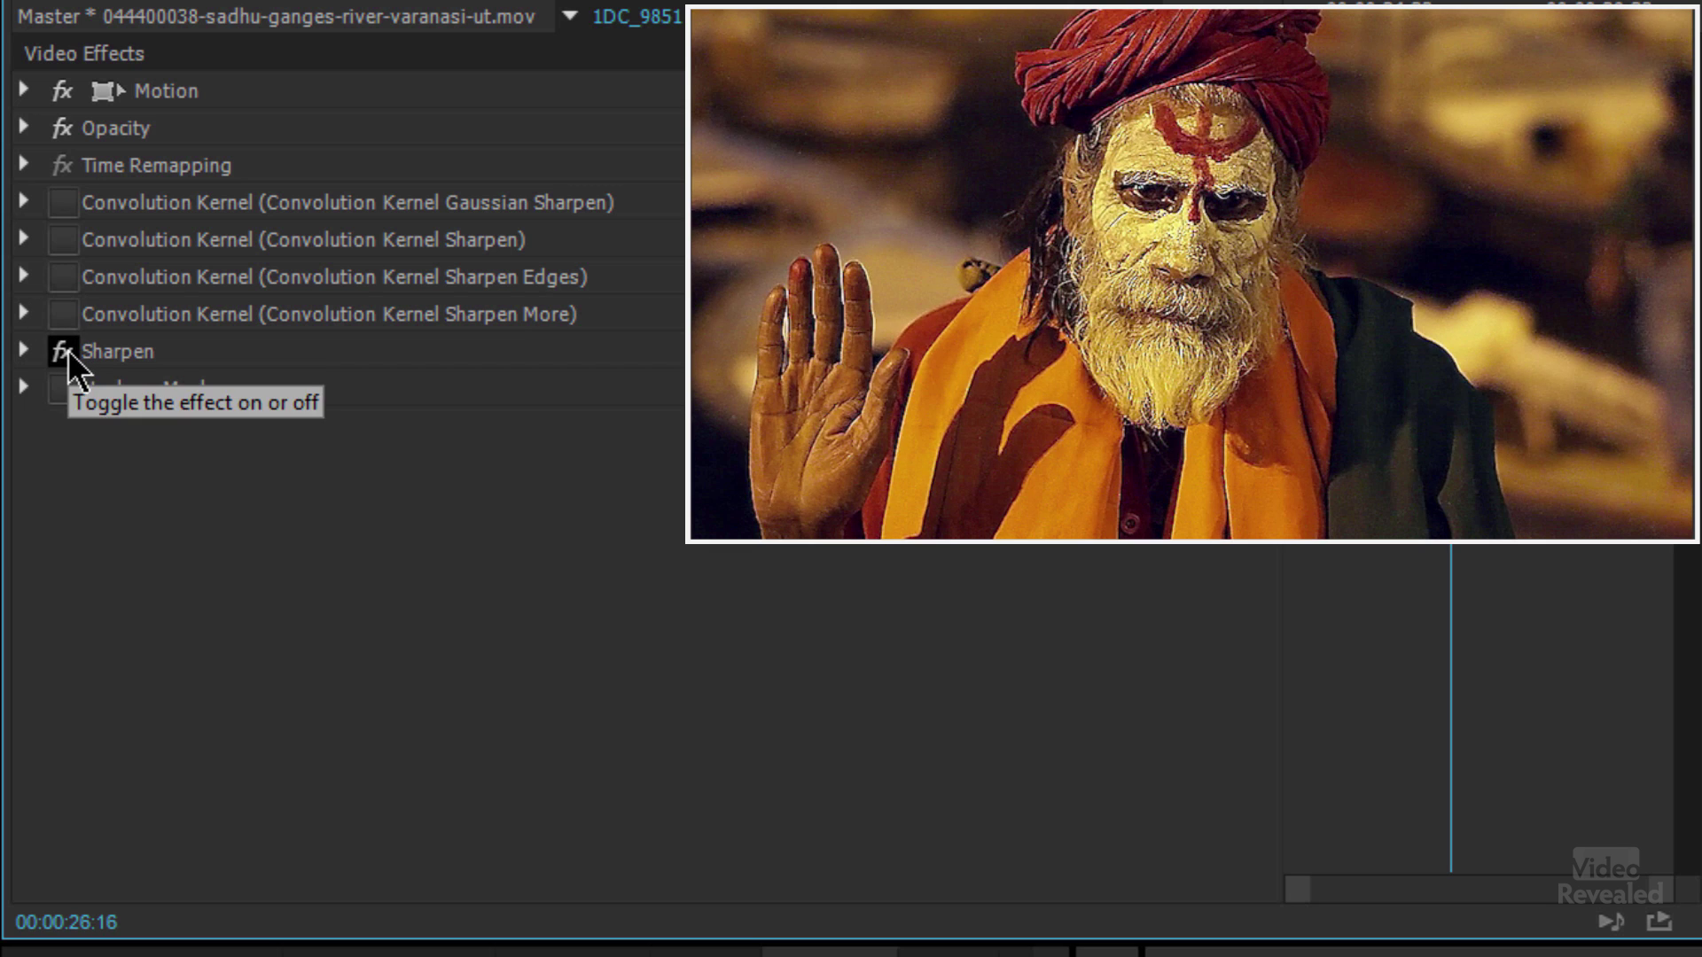
# Sweep the Sharpen Amount down to 0 and back up to 68, then switch Sharpen off
pyautogui.click(23, 351)
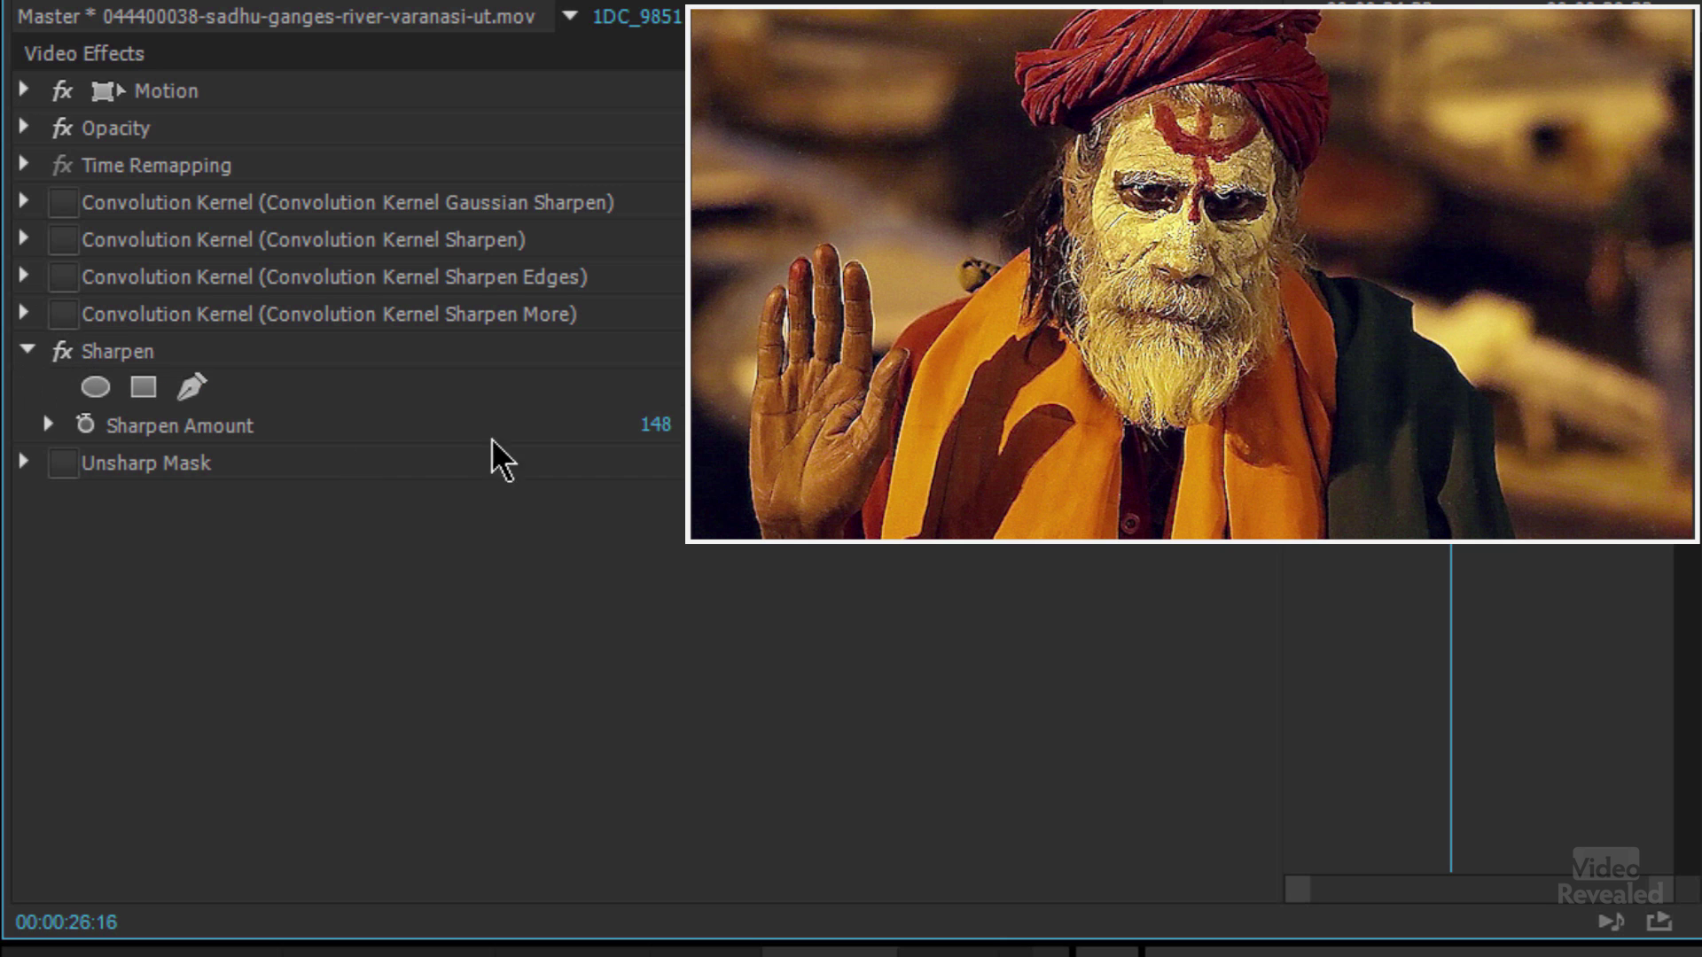
pyautogui.moveTo(652, 437); pyautogui.dragTo(519, 437)
pyautogui.moveTo(645, 425)
pyautogui.mouseDown()
pyautogui.moveTo(696, 426)
pyautogui.moveTo(673, 434)
pyautogui.mouseUp()
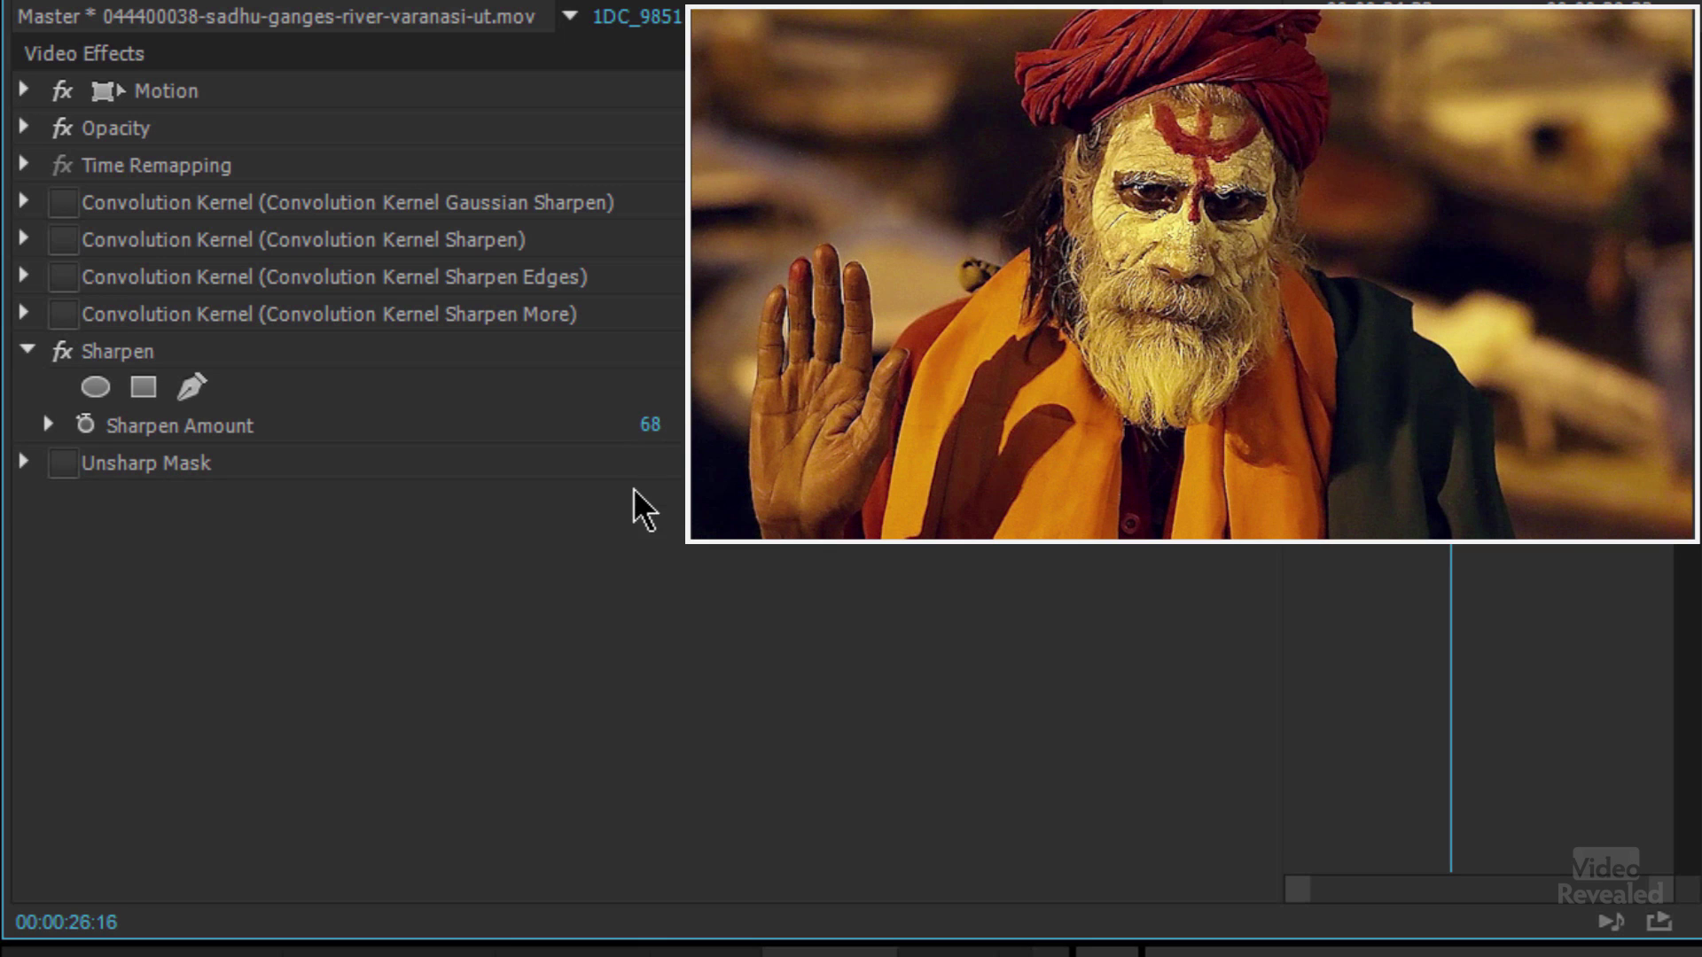
pyautogui.click(61, 352)
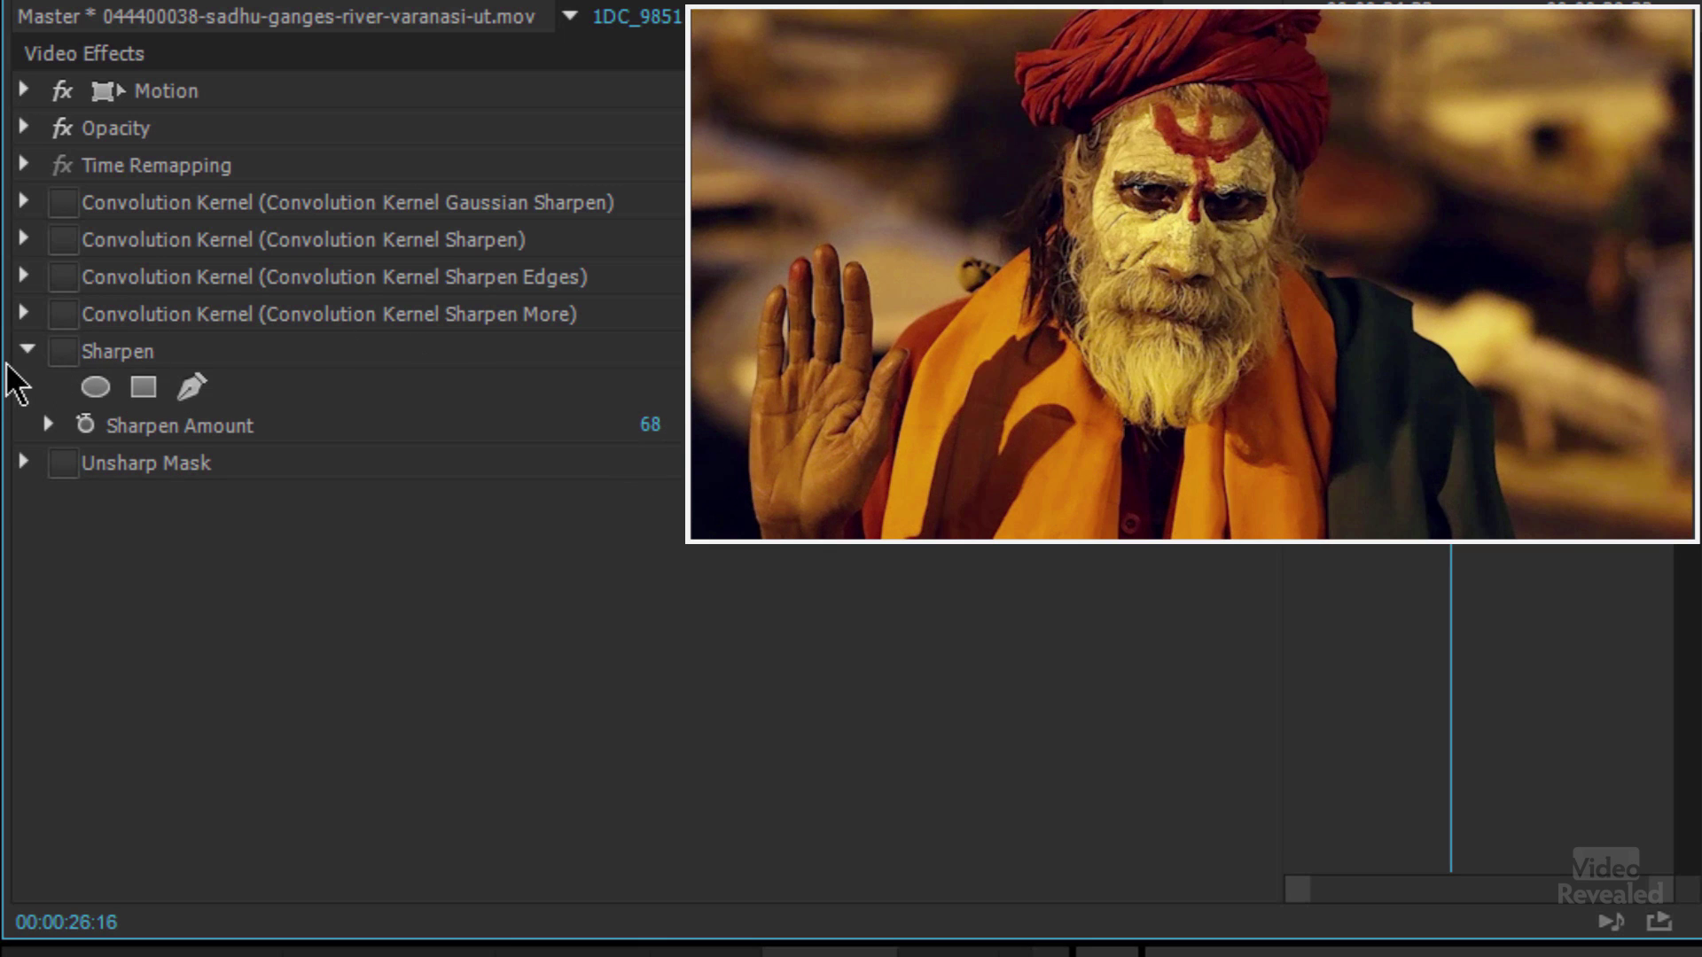
pyautogui.click(26, 350)
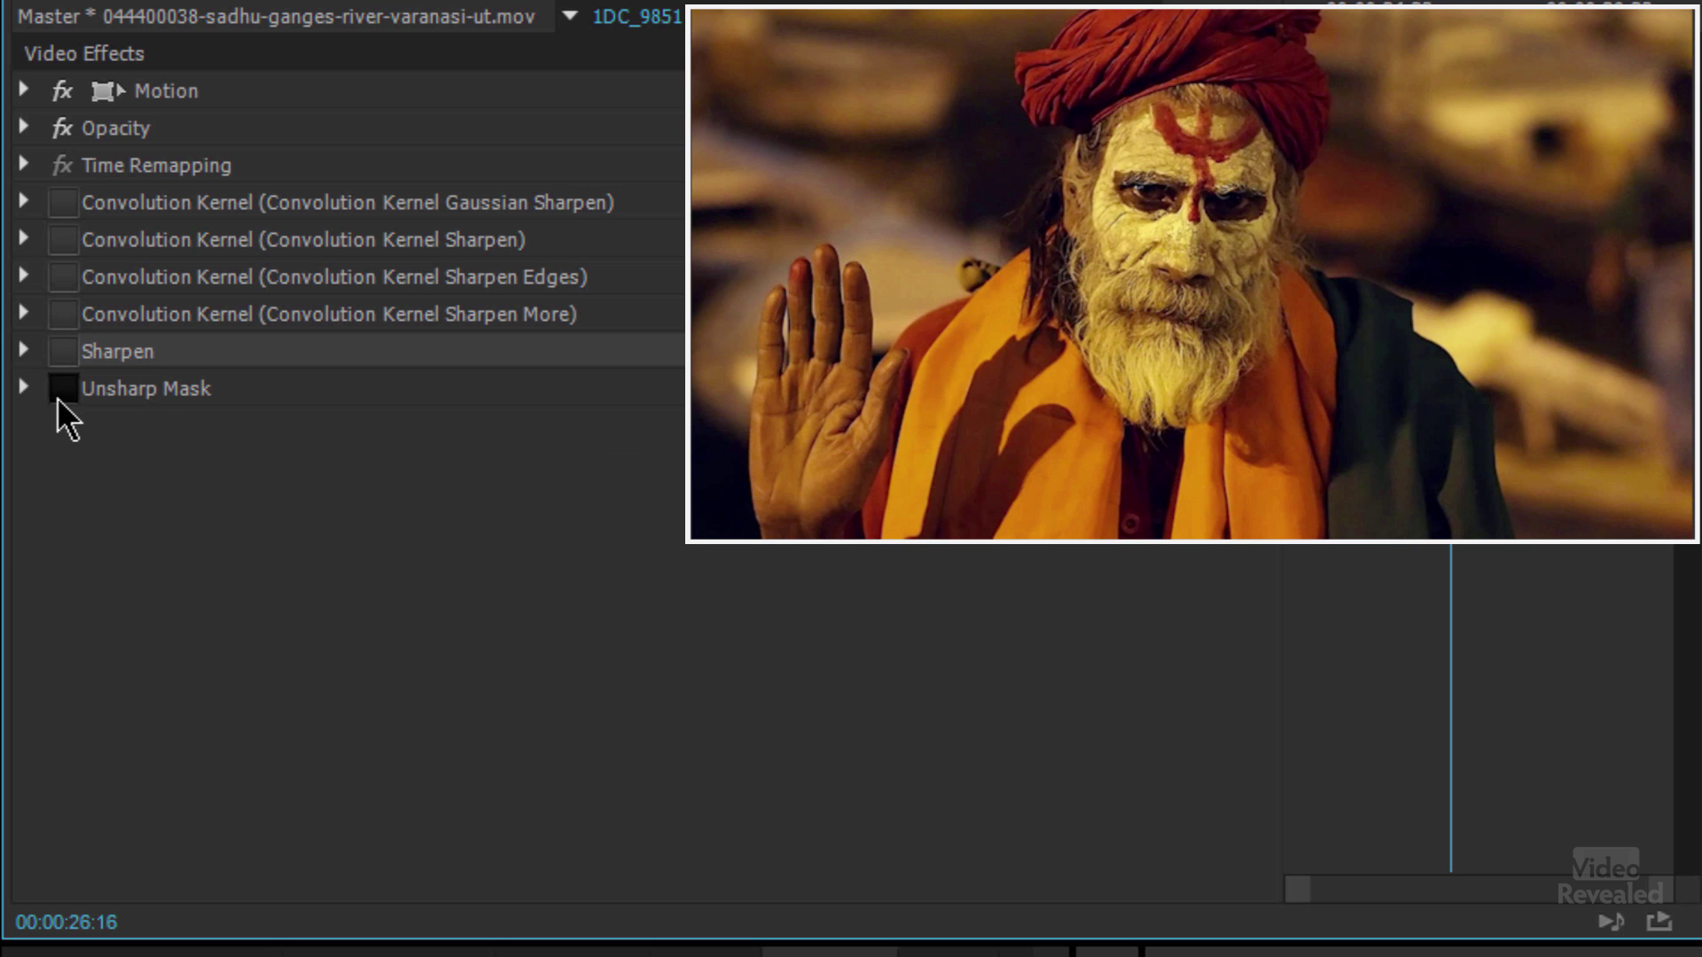
# Set Unsharp Mask Radius to 19.0 and Amount to 79.0
pyautogui.click(34, 386)
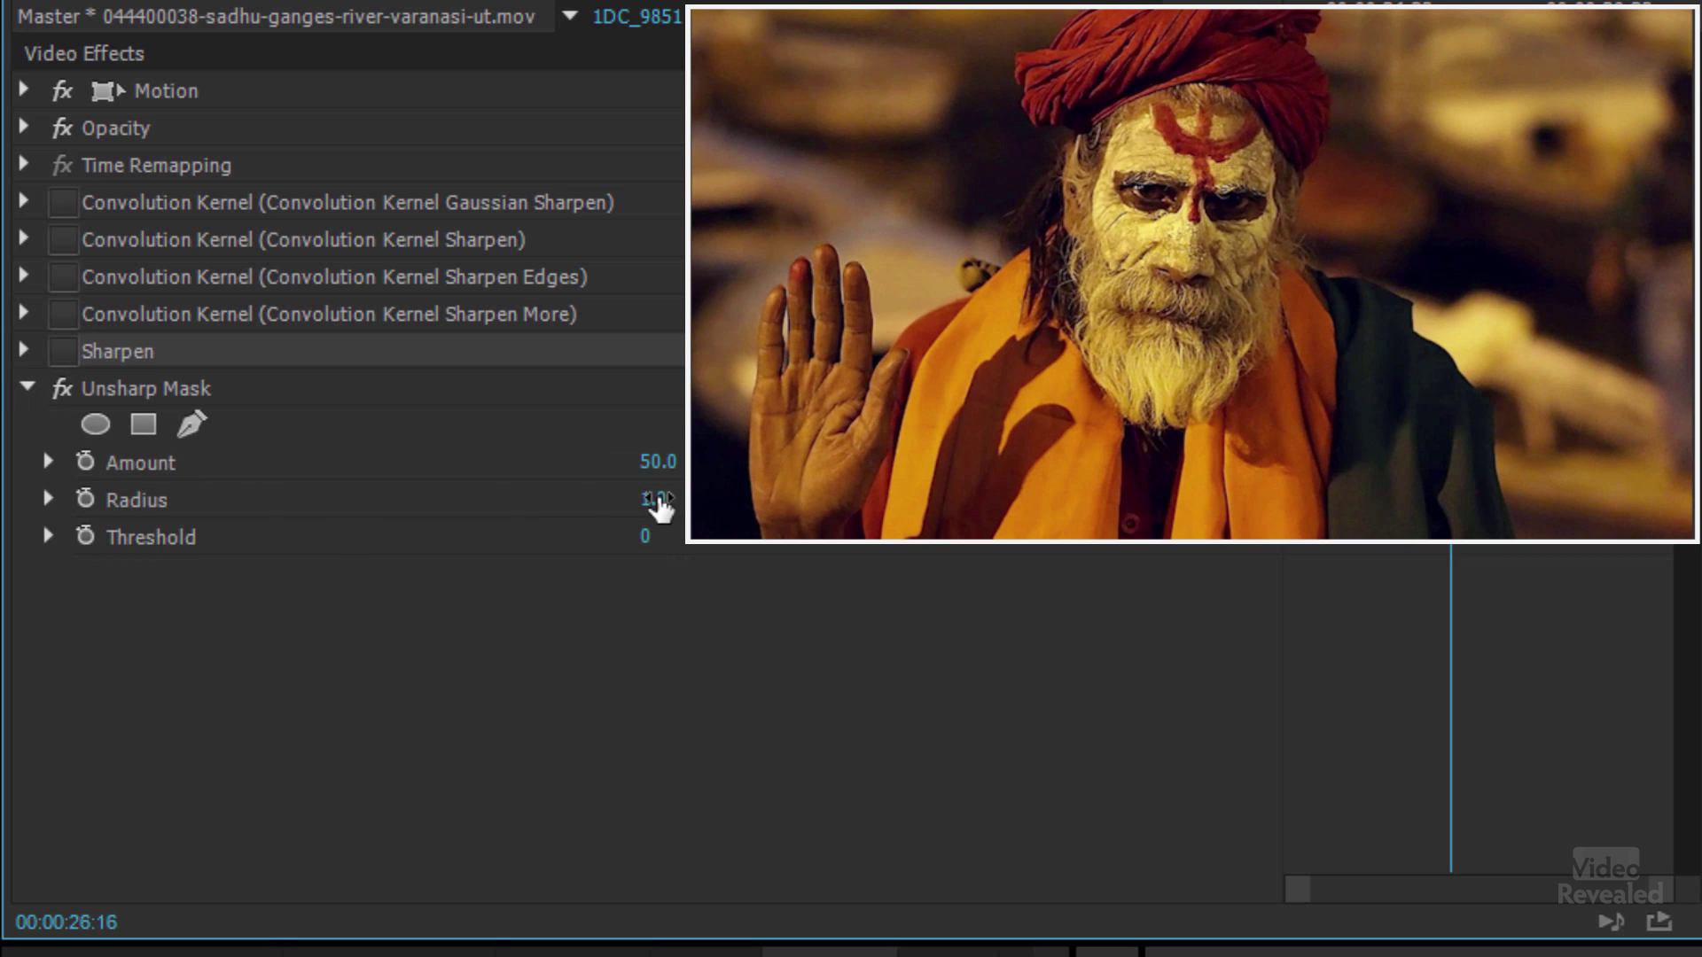
pyautogui.moveTo(652, 498); pyautogui.dragTo(679, 497)
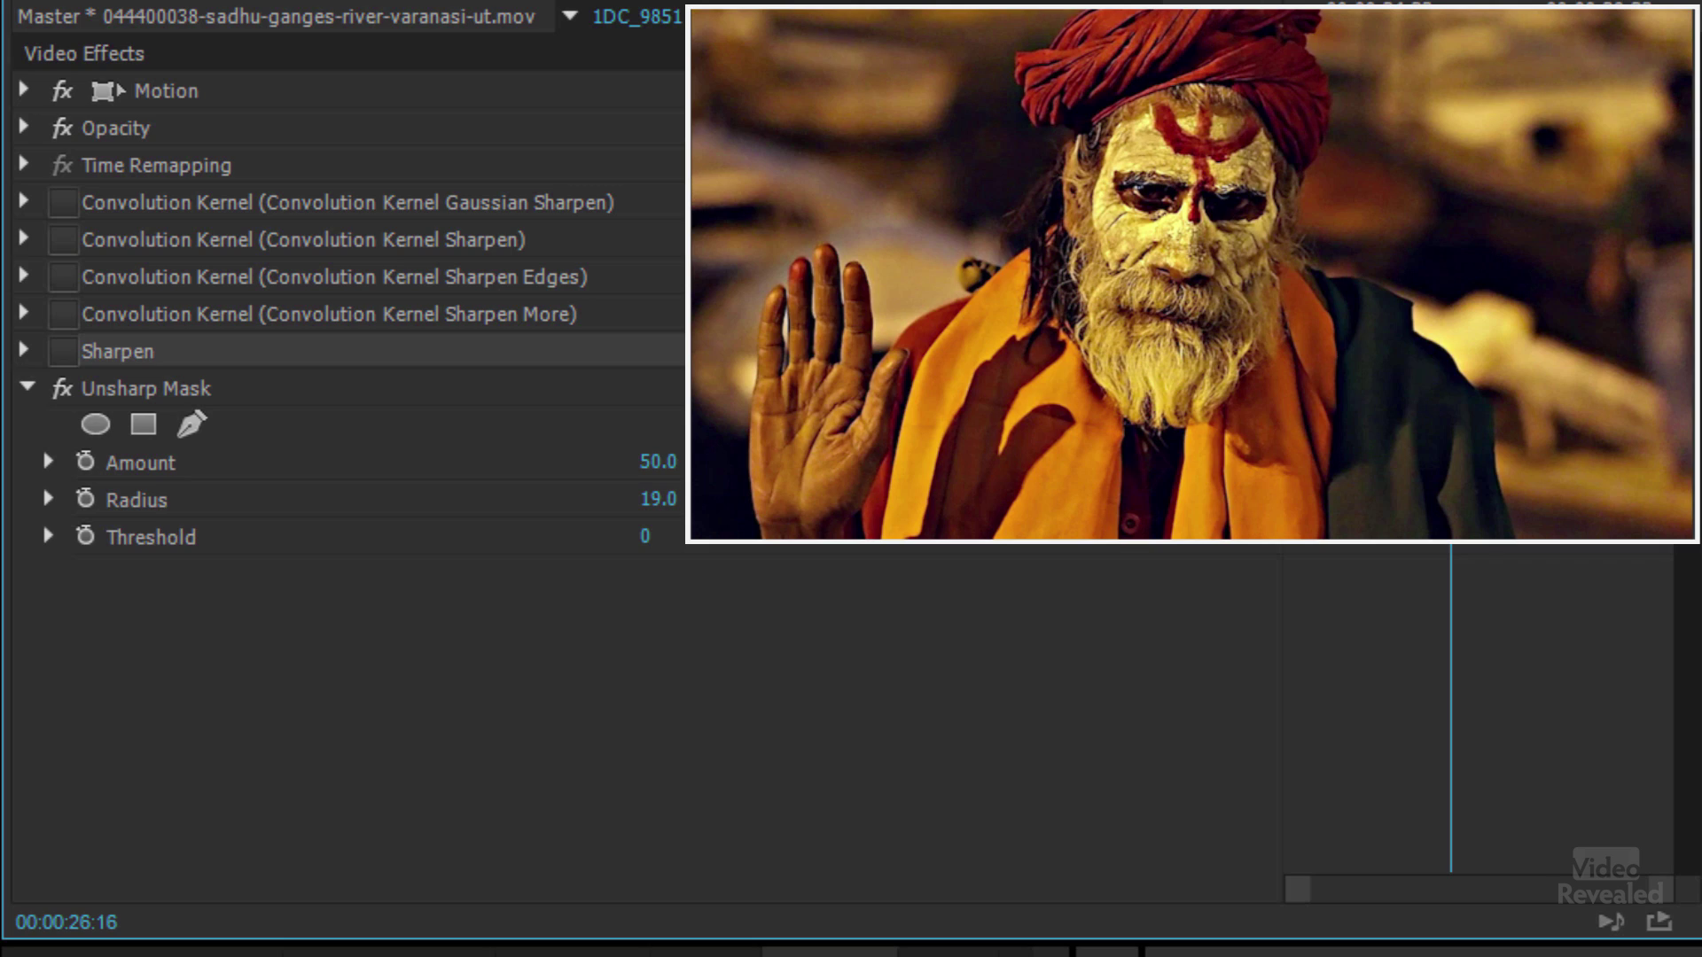
pyautogui.moveTo(658, 462); pyautogui.dragTo(667, 462)
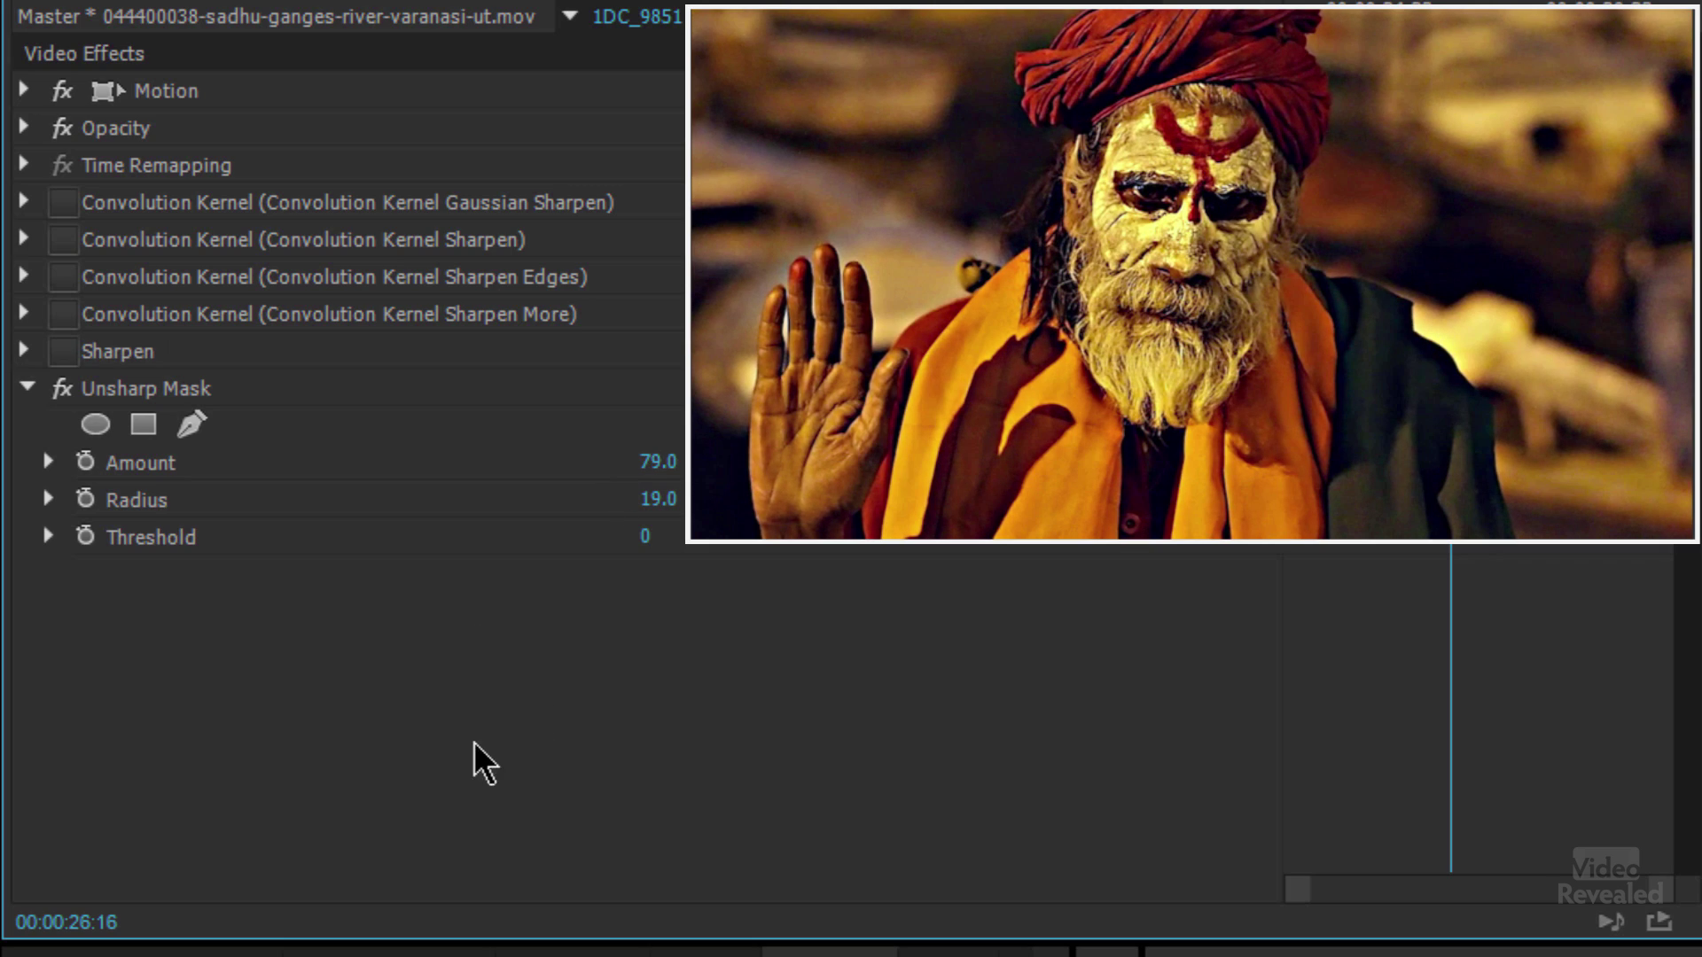